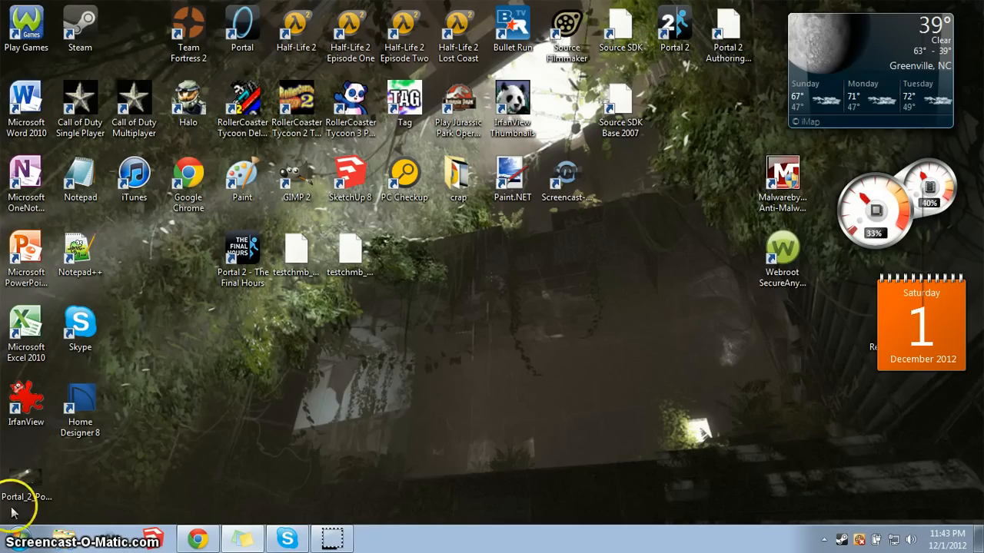
# Step: Launch the Hammer World Editor from Portal 2 Authoring Tools and create a new map
pyautogui.click(18, 538)
pyautogui.click(560, 285)
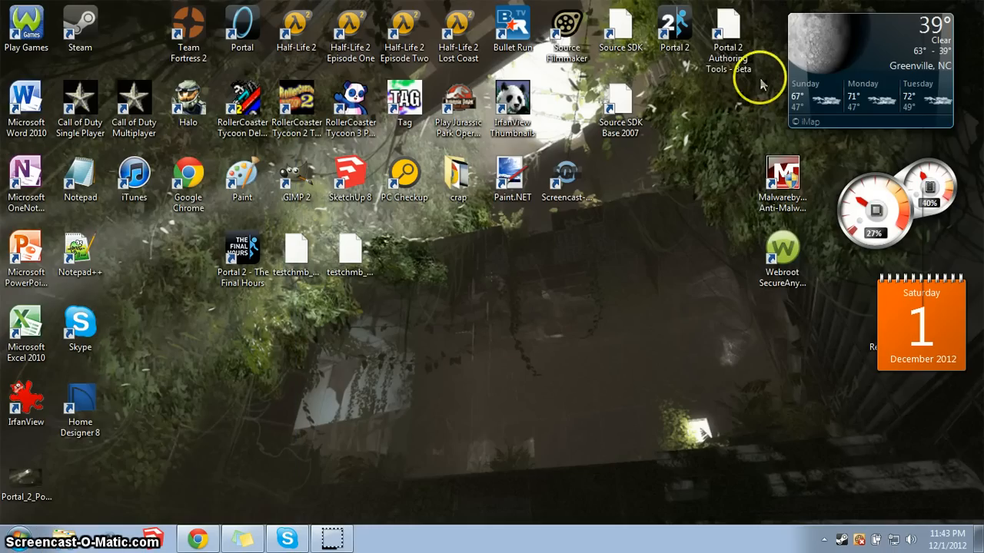
pyautogui.doubleClick(736, 49)
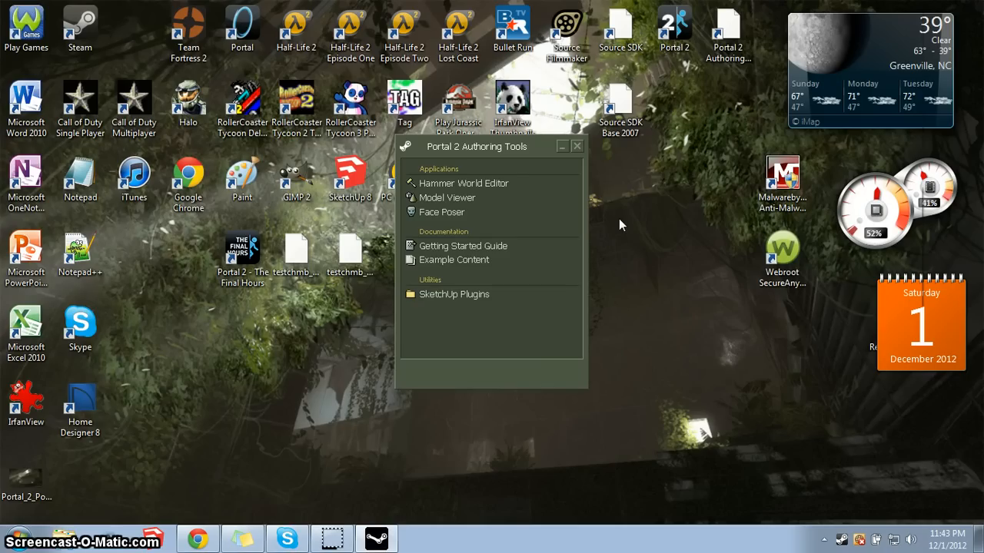
pyautogui.click(476, 184)
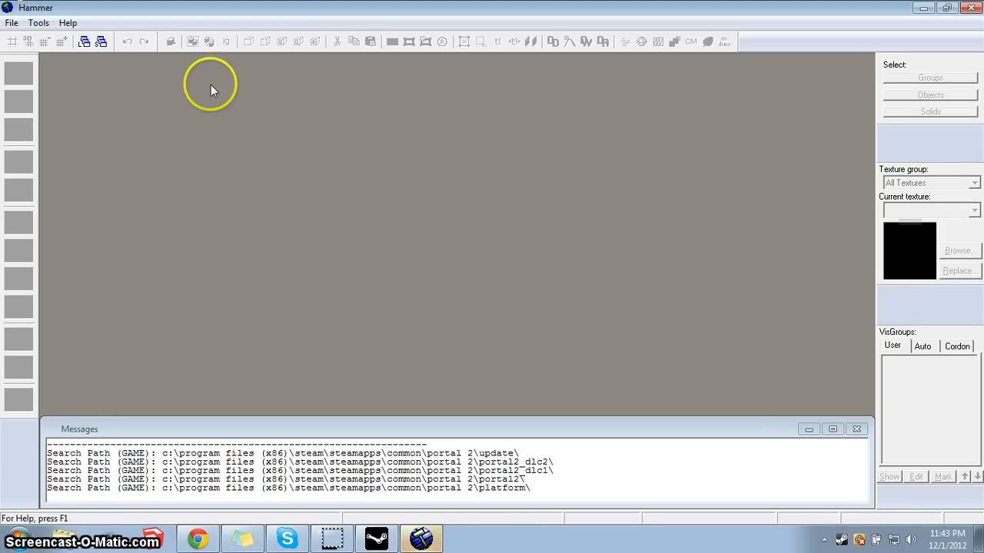
pyautogui.click(11, 23)
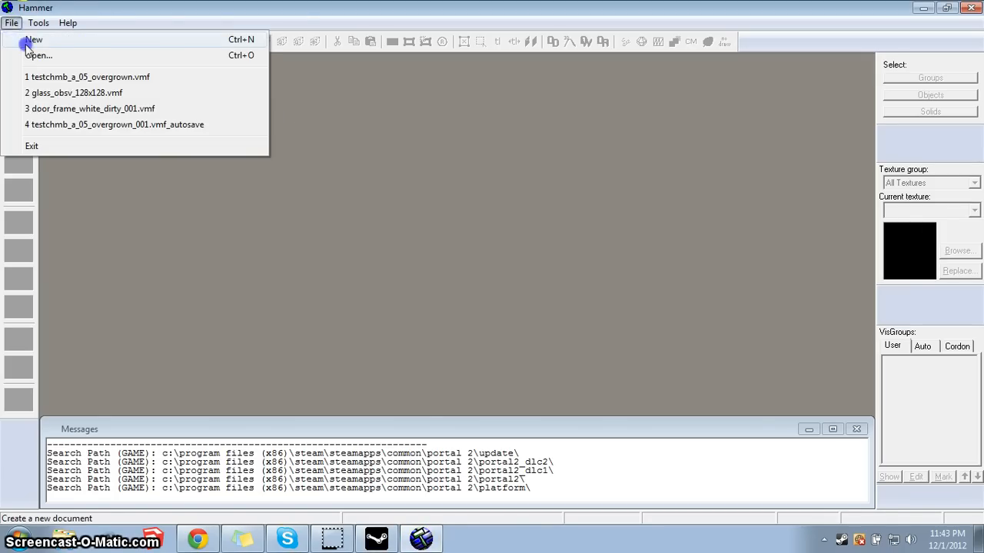
pyautogui.click(30, 42)
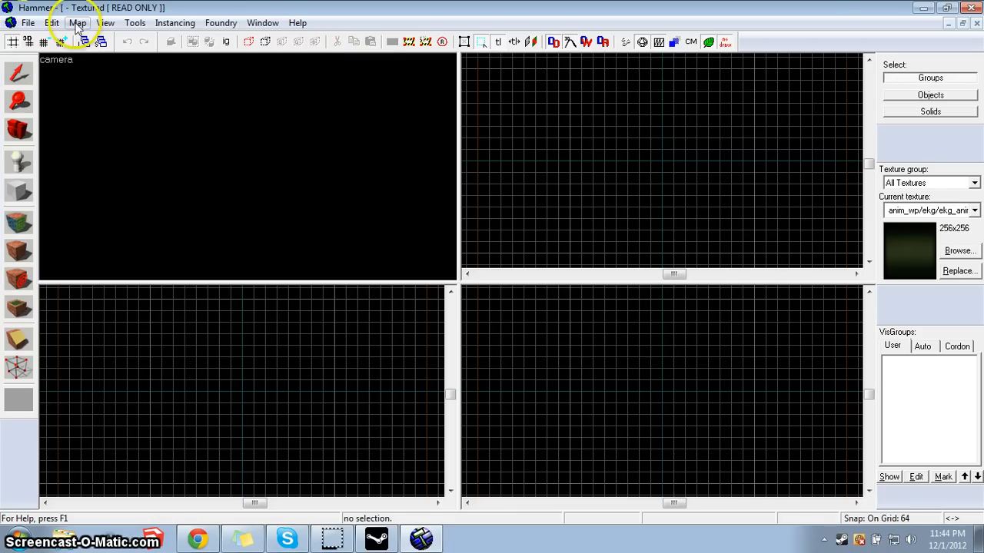
pyautogui.click(28, 23)
pyautogui.moveTo(80, 25)
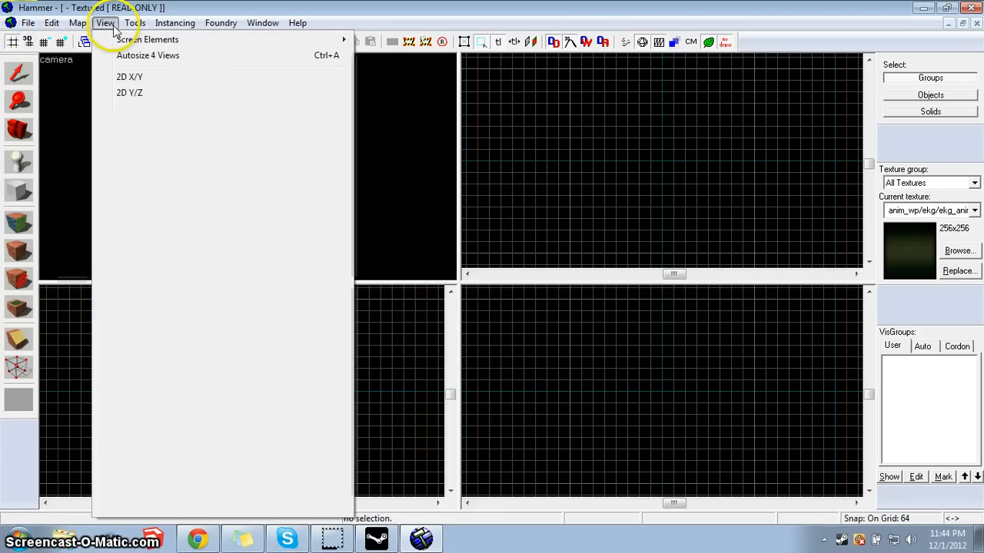
pyautogui.moveTo(182, 30)
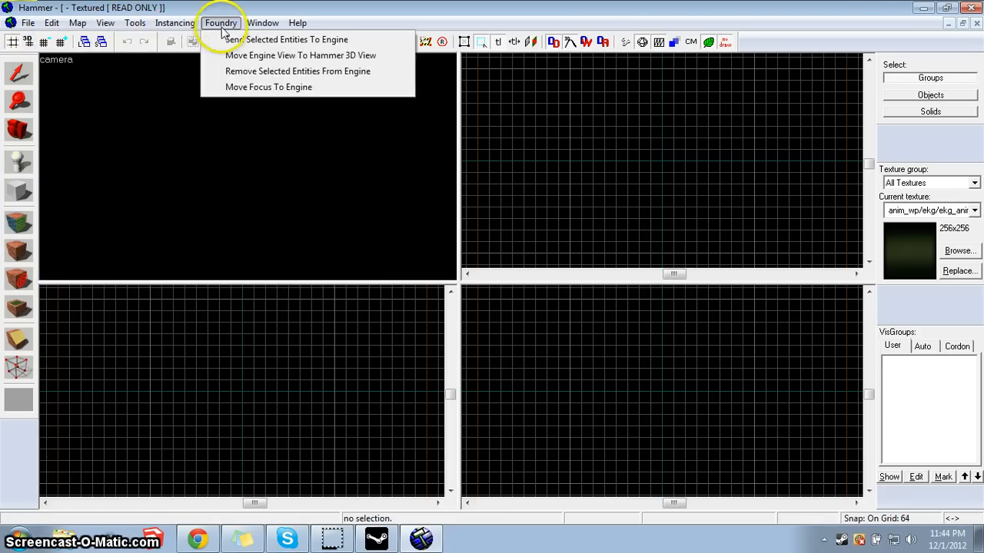
pyautogui.click(336, 17)
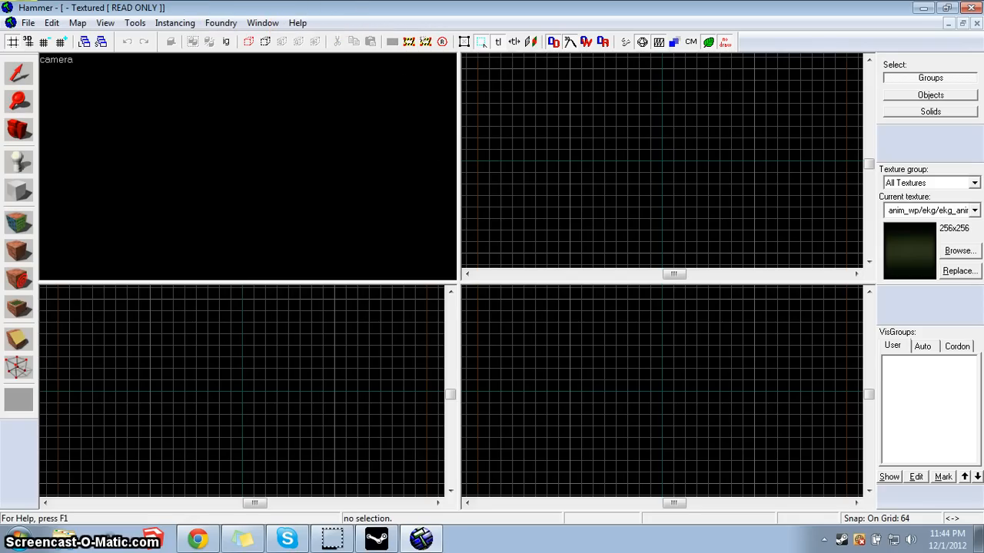
pyautogui.click(27, 23)
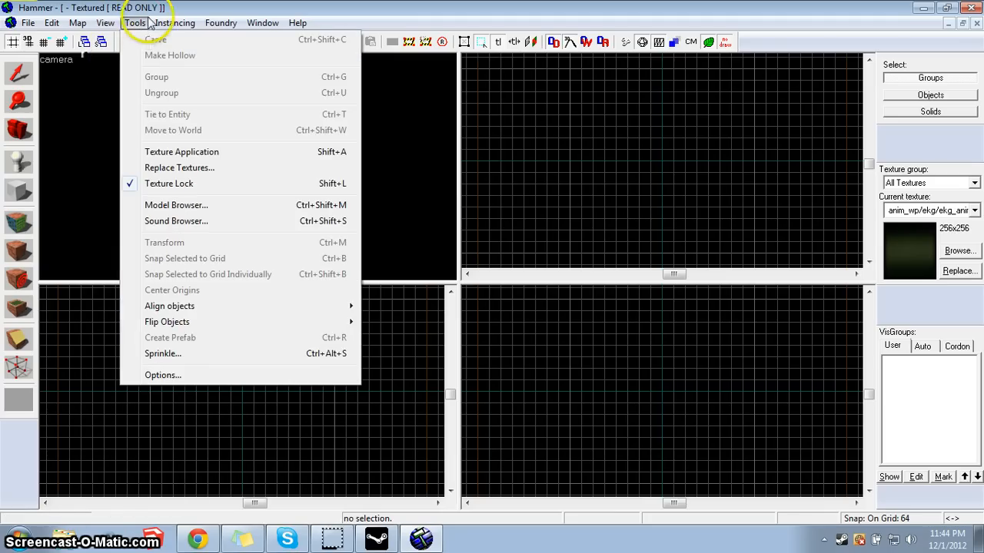
pyautogui.click(196, 10)
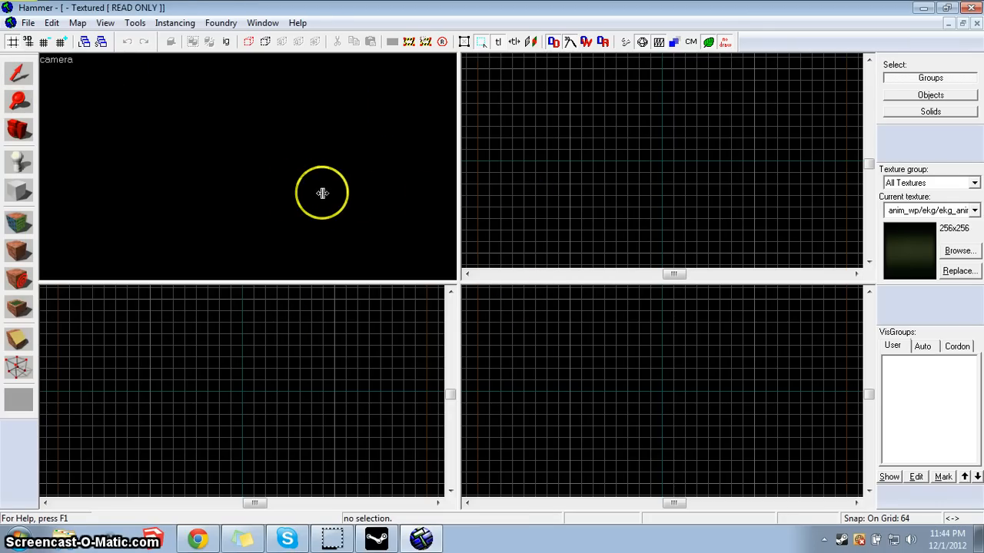
# Step: Turn the 3D view toward the origin axes with the Camera tool and set its display mode to 3D Shaded Textured Polygons
pyautogui.click(19, 129)
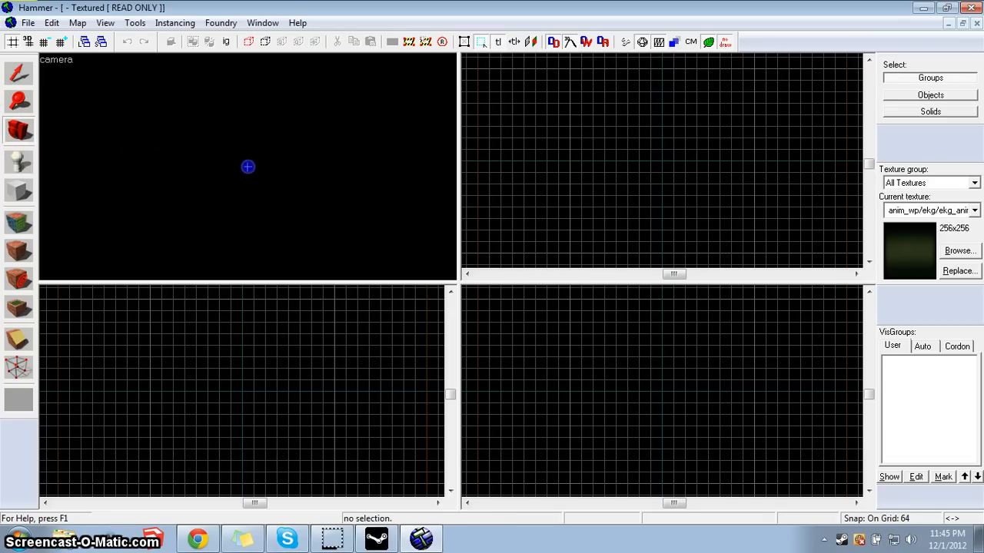
pyautogui.moveTo(247, 167); pyautogui.dragTo(247, 167)
pyautogui.moveTo(157, 117); pyautogui.dragTo(248, 166)
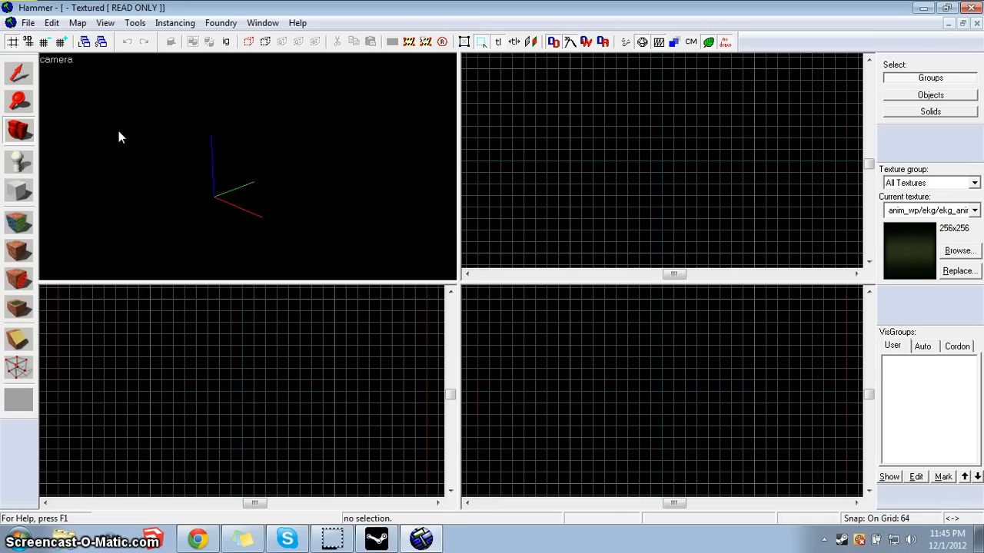
pyautogui.click(107, 23)
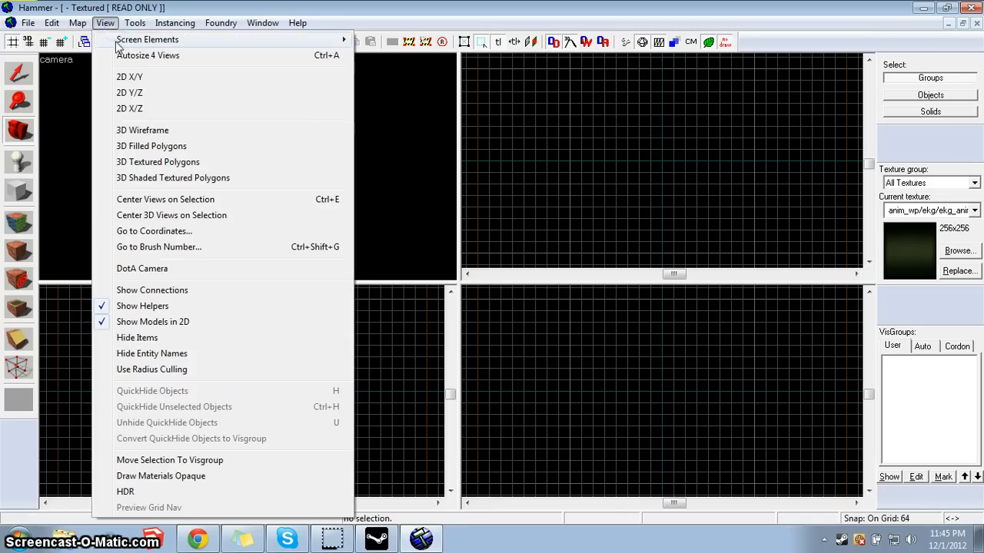
pyautogui.moveTo(117, 41)
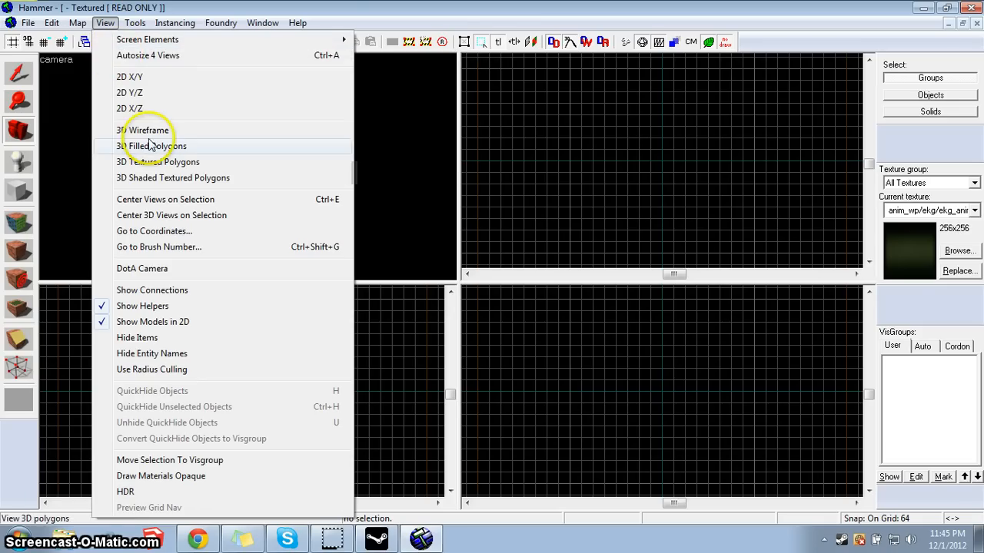
pyautogui.click(157, 184)
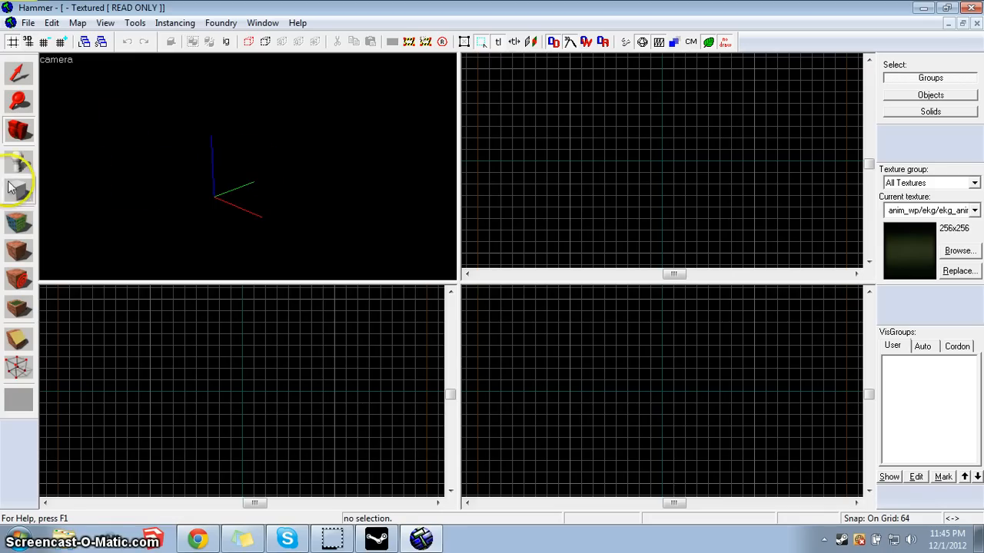
pyautogui.click(104, 22)
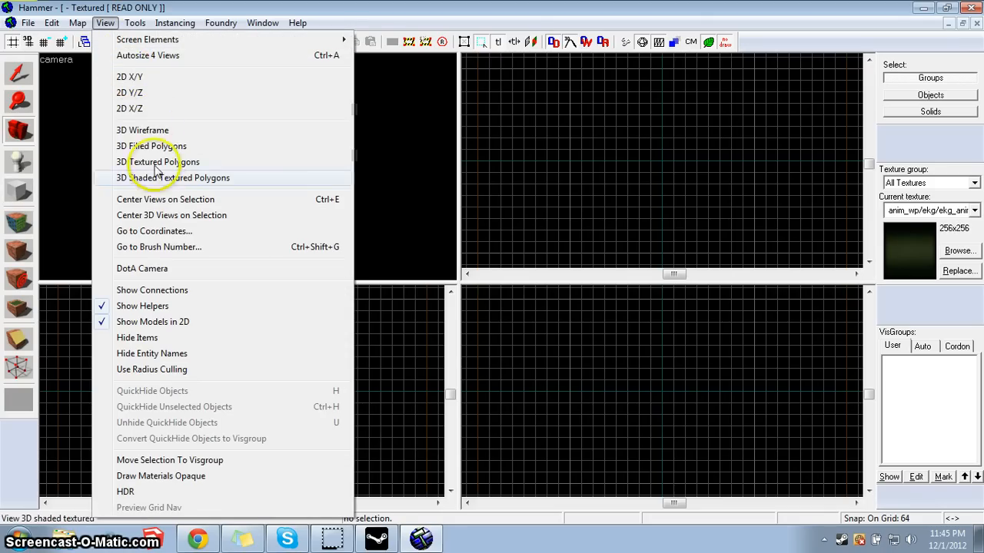
pyautogui.click(251, 165)
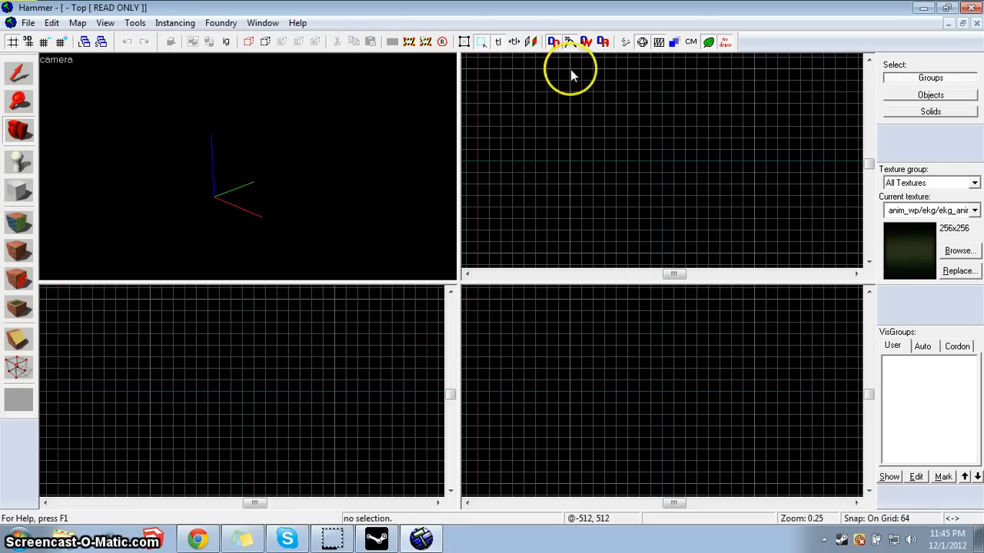
# Step: Place a camera in the top 2D view and fly it around the origin axes in the 3D view
pyautogui.moveTo(569, 69); pyautogui.dragTo(615, 127)
pyautogui.click(21, 80)
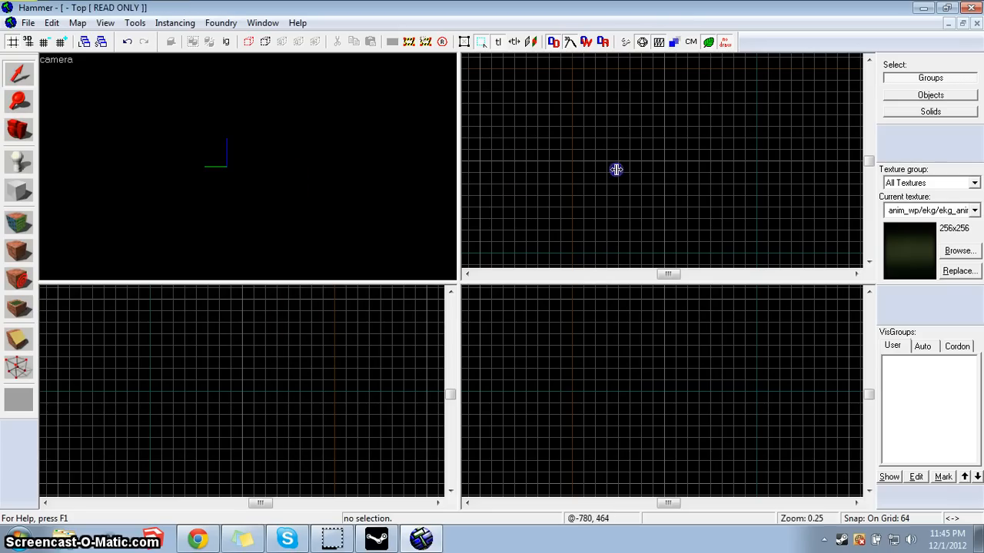
pyautogui.click(22, 140)
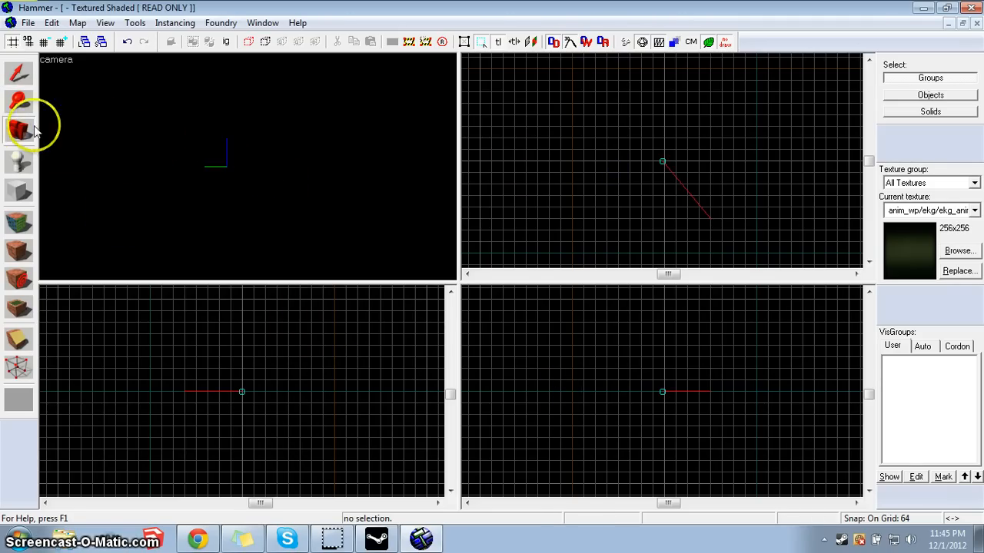
pyautogui.press('s')
pyautogui.press('w')
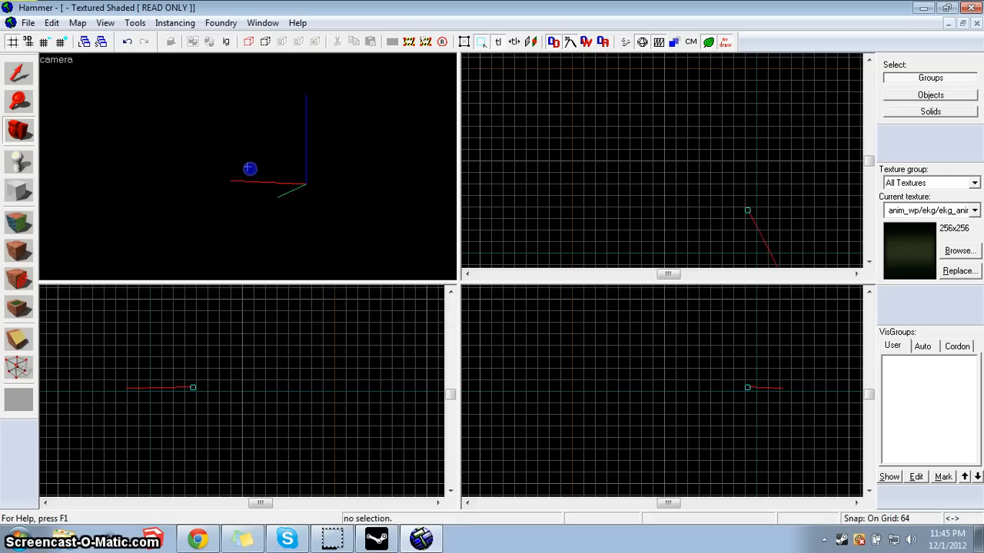
pyautogui.press('s')
pyautogui.press('w')
pyautogui.press('s')
pyautogui.press('s')
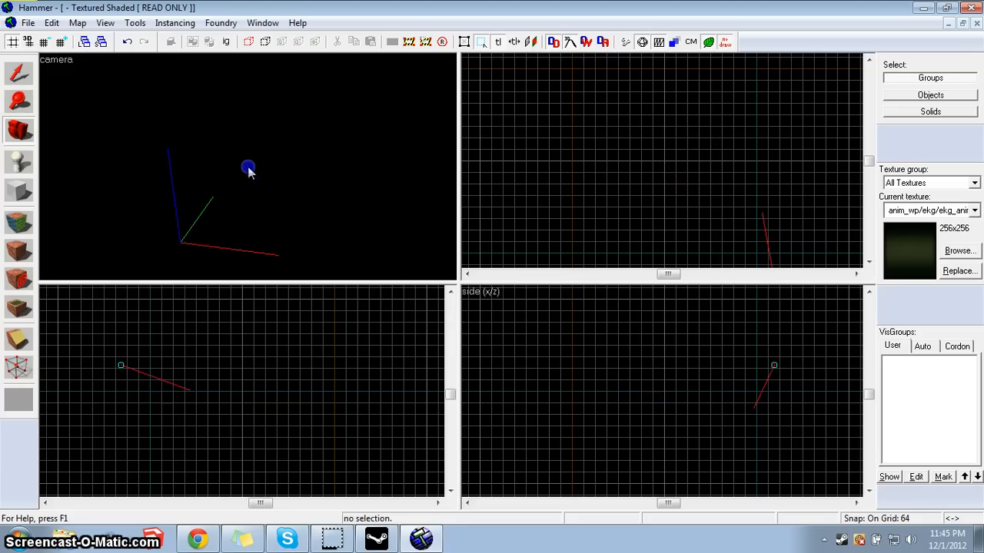
# Step: Try the Selection tool by drawing selection boxes across the empty grid in the top view and both side views
pyautogui.click(20, 73)
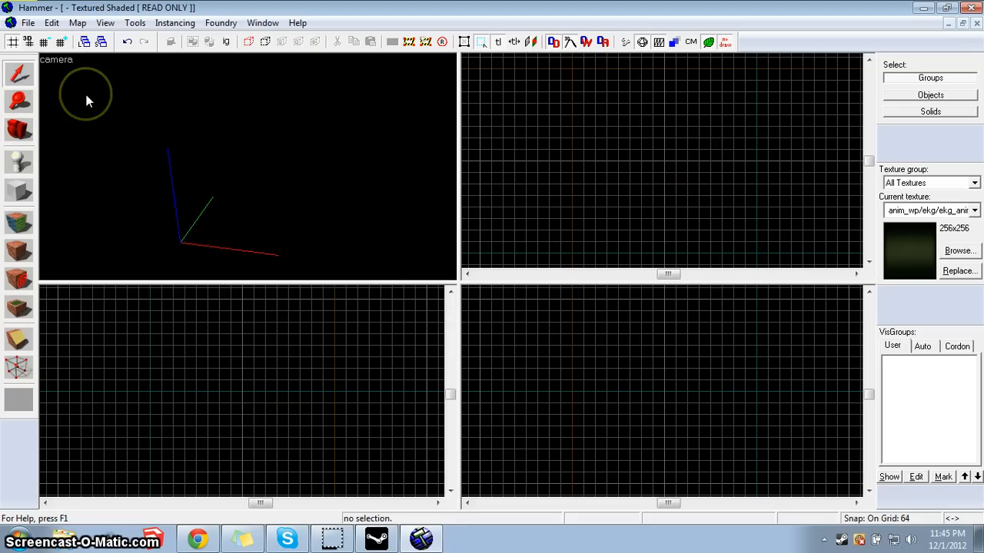
pyautogui.click(19, 68)
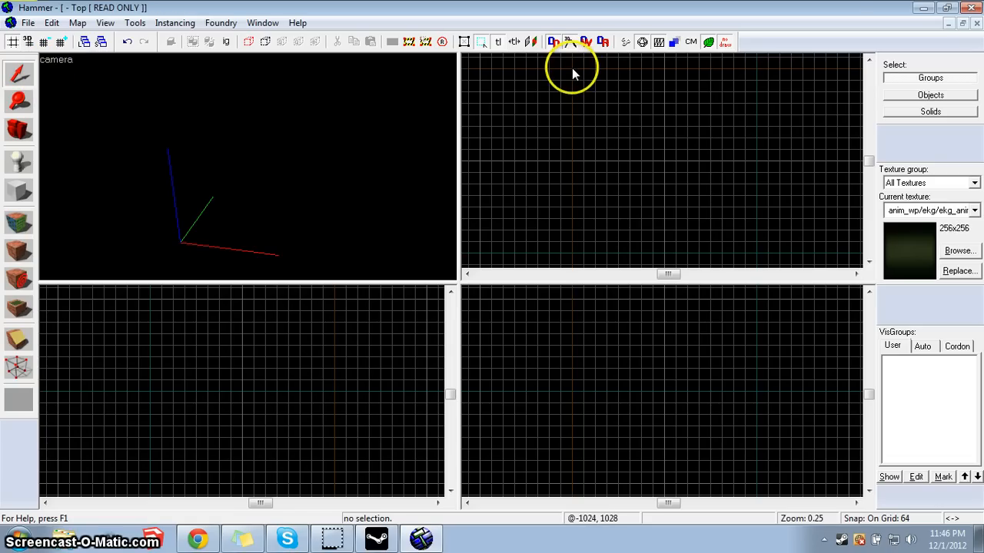
pyautogui.moveTo(572, 68); pyautogui.dragTo(668, 157)
pyautogui.moveTo(220, 347); pyautogui.dragTo(342, 427)
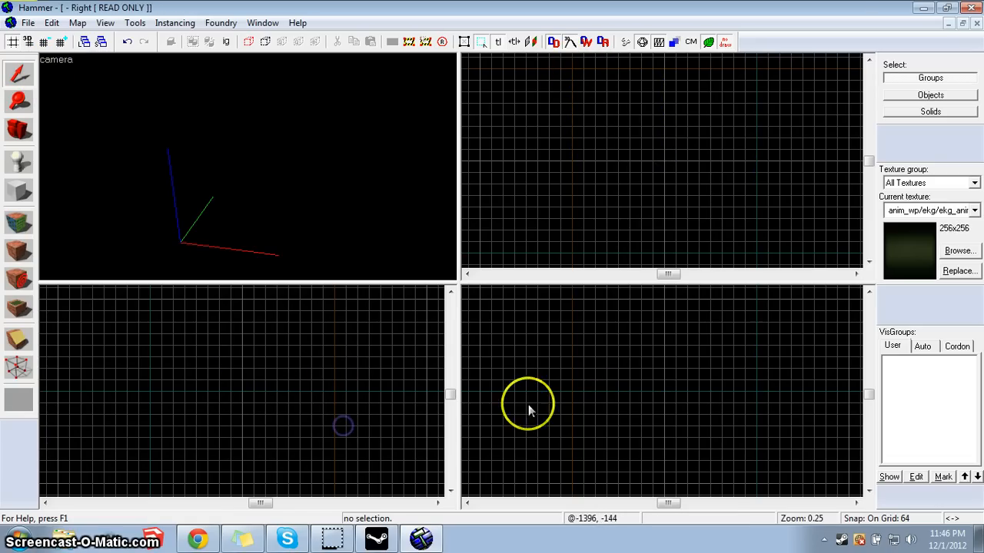
pyautogui.moveTo(538, 324); pyautogui.dragTo(692, 448)
pyautogui.moveTo(548, 116); pyautogui.dragTo(749, 203)
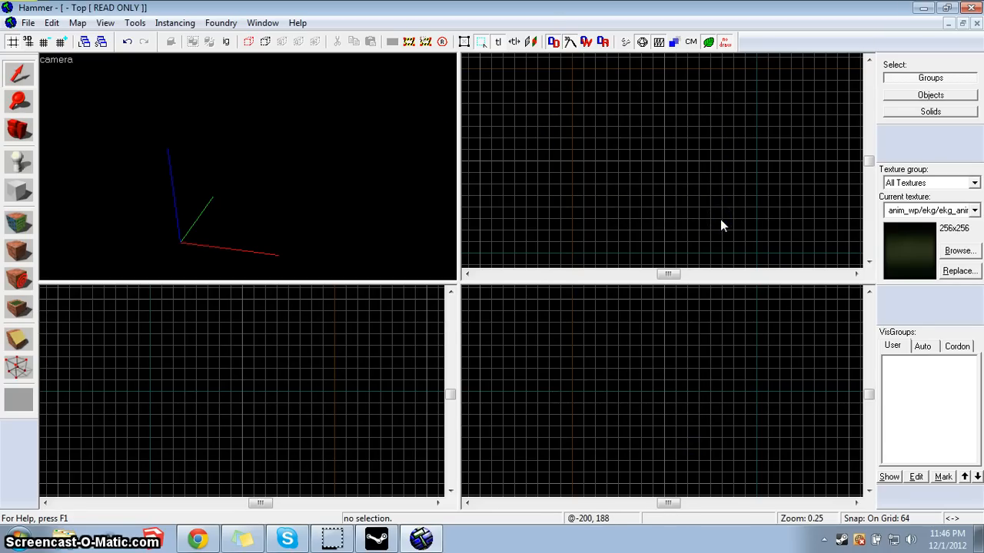
pyautogui.click(234, 110)
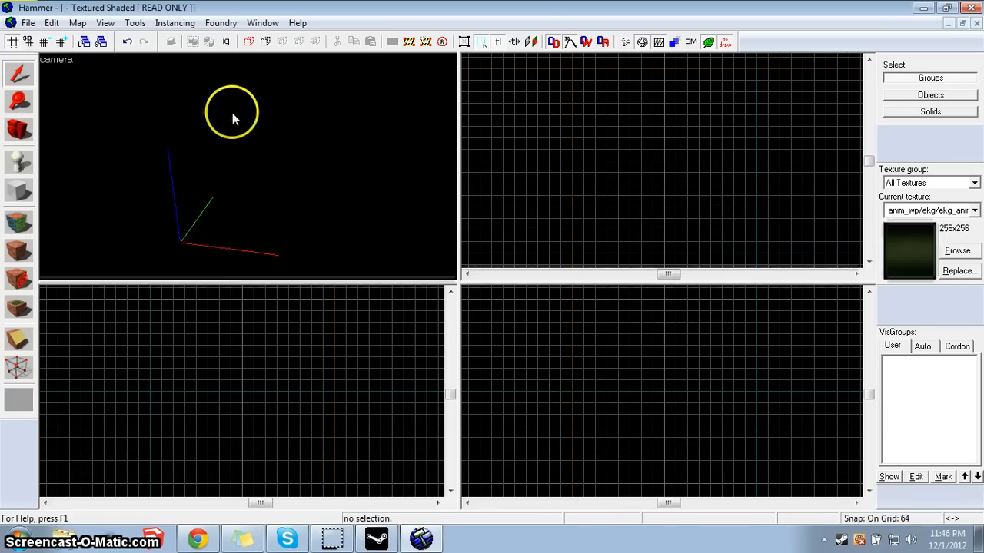
# Step: Zoom the top 2D view in and back out with the Magnify tool
pyautogui.click(19, 102)
pyautogui.click(722, 105)
pyautogui.click(624, 127)
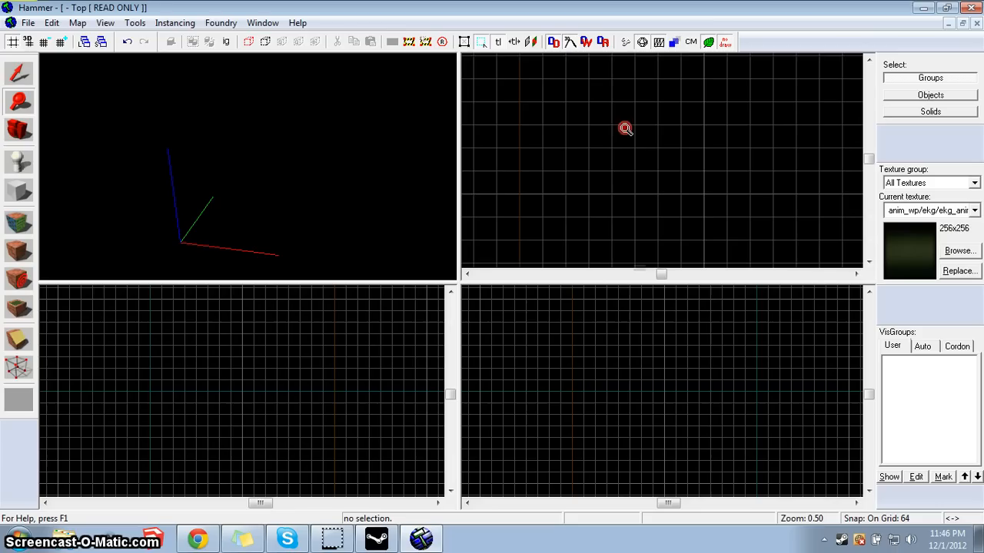
pyautogui.rightClick(624, 129)
pyautogui.click(624, 129)
pyautogui.rightClick(625, 129)
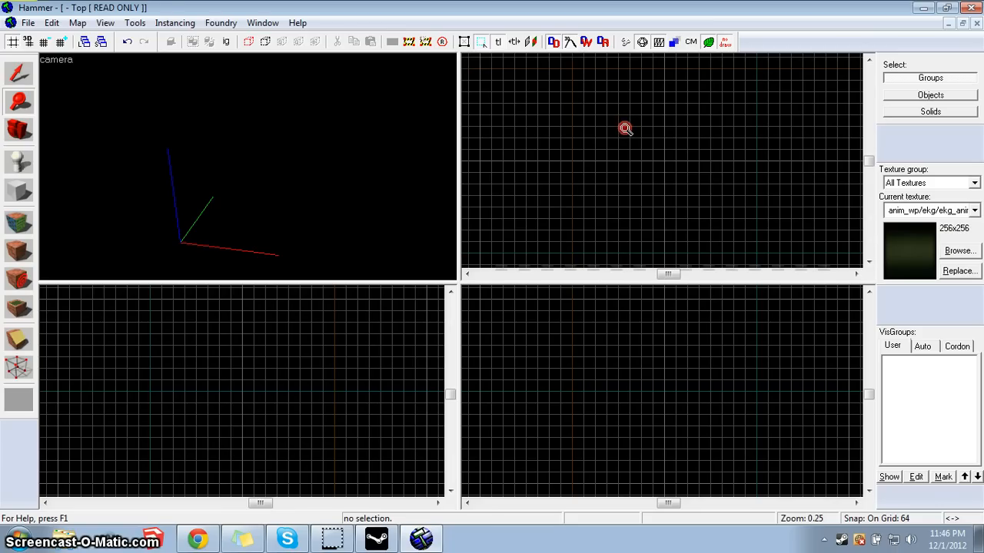
pyautogui.moveTo(621, 135); pyautogui.dragTo(600, 164)
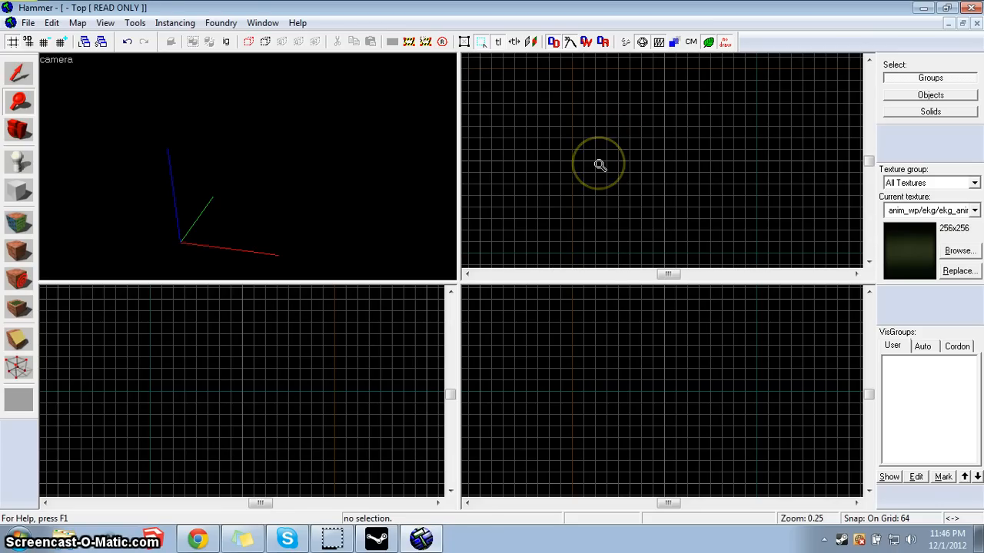
pyautogui.click(604, 163)
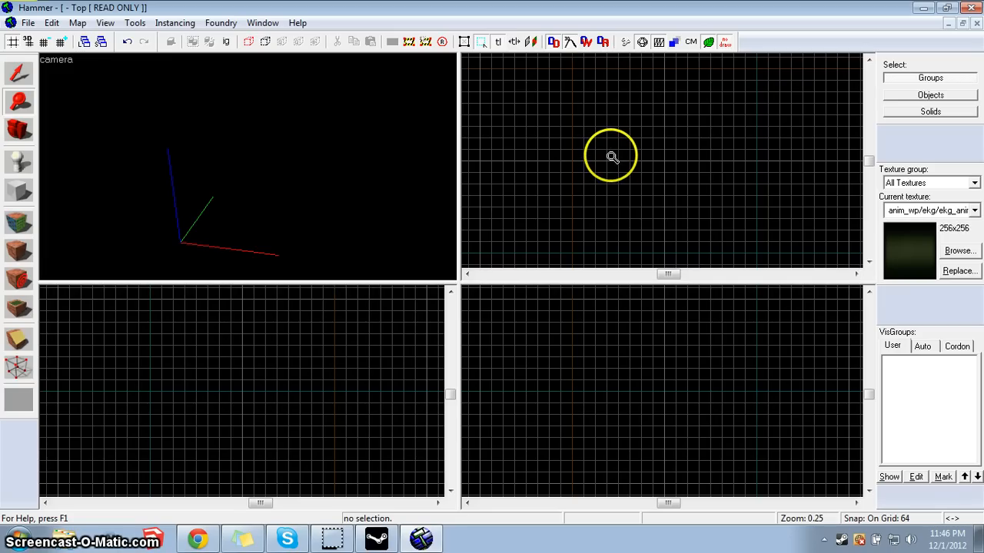
# Step: Change the zoom of the top view and both side views to compare the grid at different magnifications
pyautogui.scroll(-3, 612, 158)
pyautogui.click(659, 369)
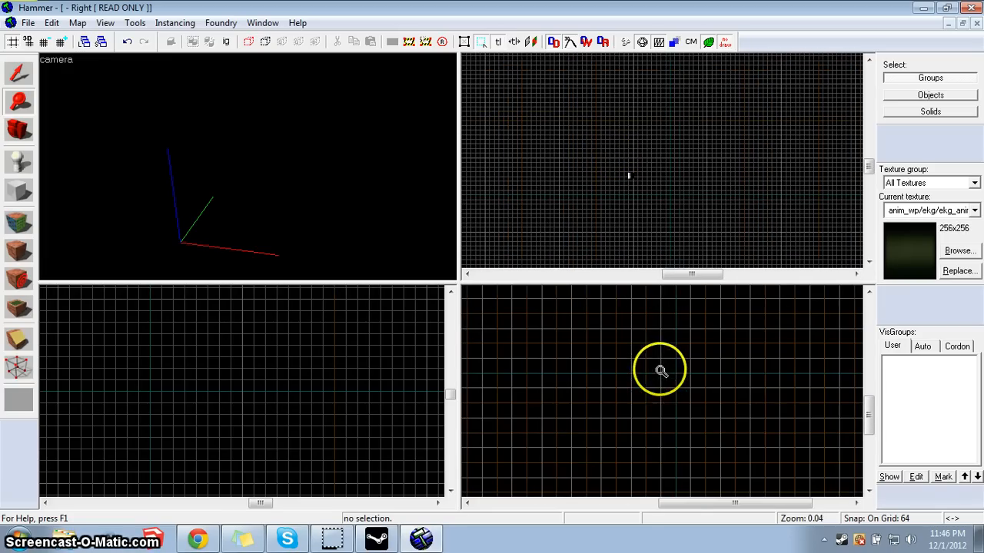
pyautogui.click(219, 367)
pyautogui.scroll(2, 223, 369)
pyautogui.scroll(-3, 251, 382)
pyautogui.scroll(5, 252, 383)
pyautogui.scroll(5, 608, 413)
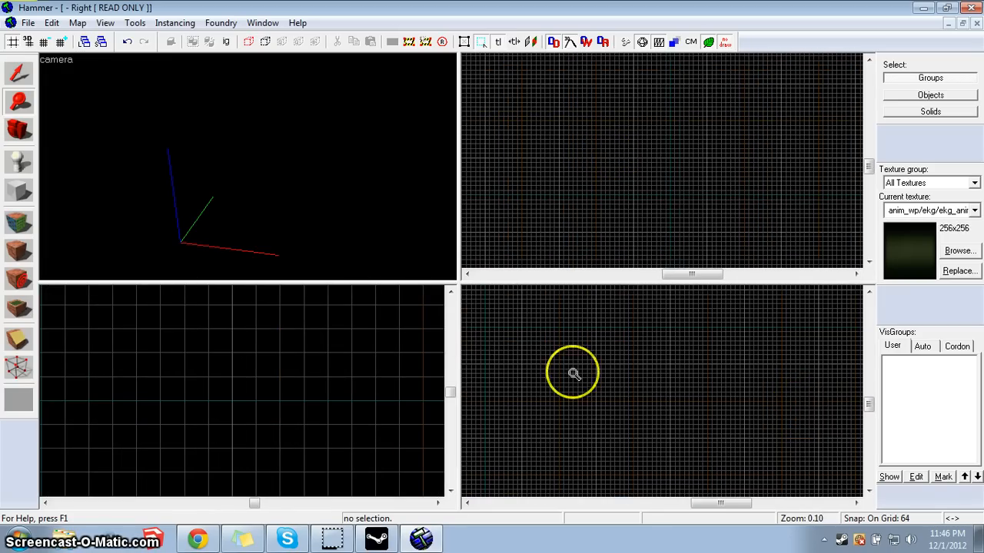
# Step: Create a 512 by 512 by 64 unit block from the origin in the top view with the Block tool
pyautogui.click(21, 129)
pyautogui.moveTo(249, 143); pyautogui.dragTo(247, 166)
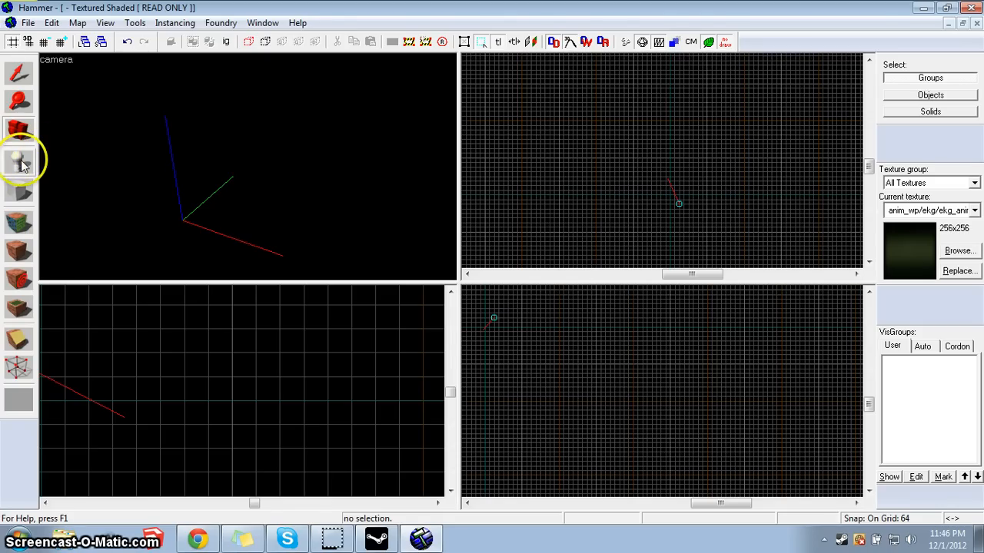
pyautogui.click(21, 192)
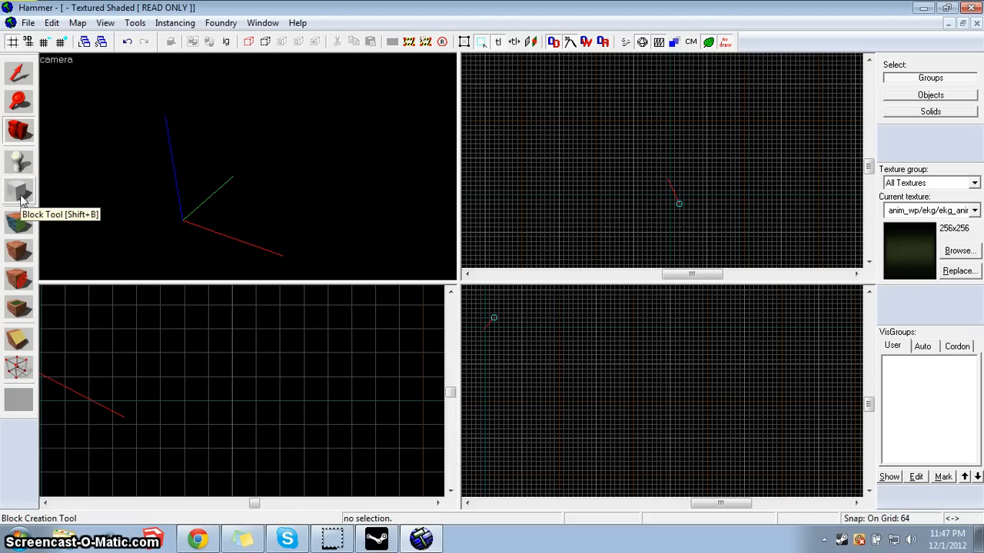
pyautogui.click(18, 201)
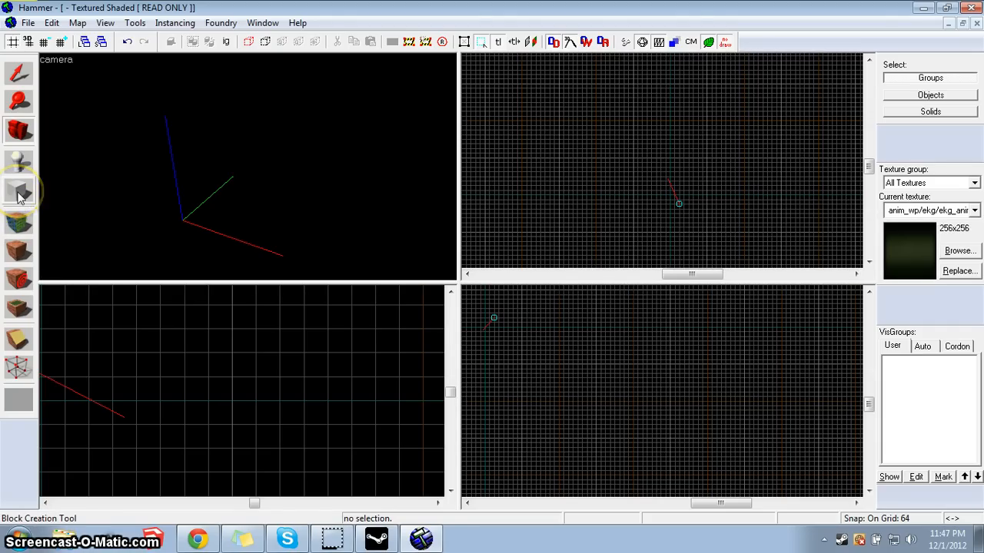
pyautogui.click(19, 198)
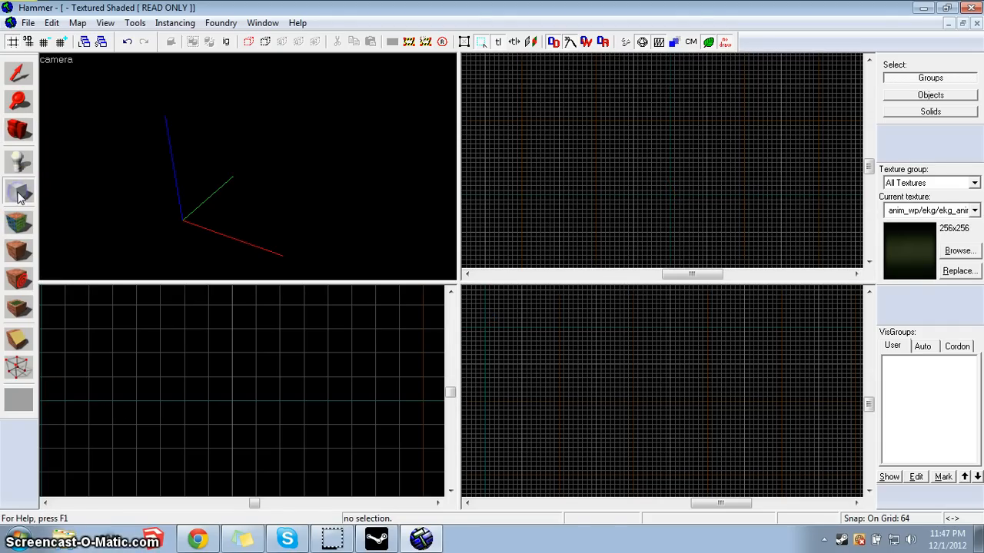
pyautogui.scroll(-2, 615, 206)
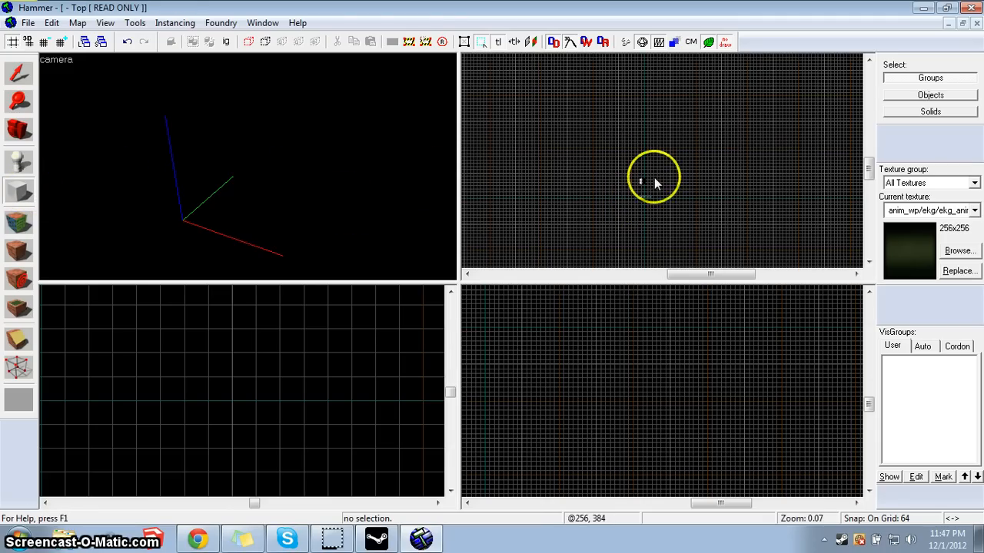
pyautogui.scroll(4, 623, 204)
pyautogui.scroll(2, 625, 227)
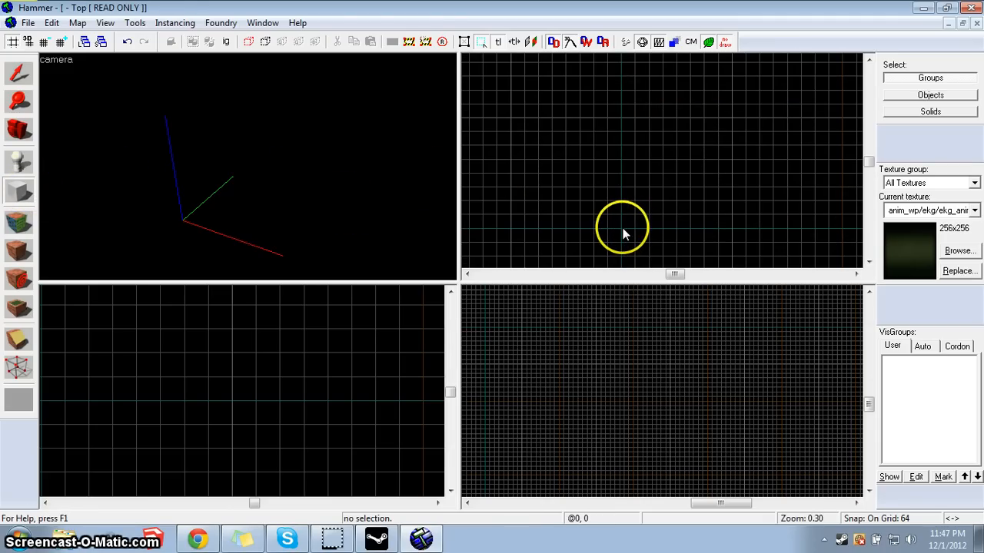
pyautogui.moveTo(623, 229); pyautogui.dragTo(739, 118)
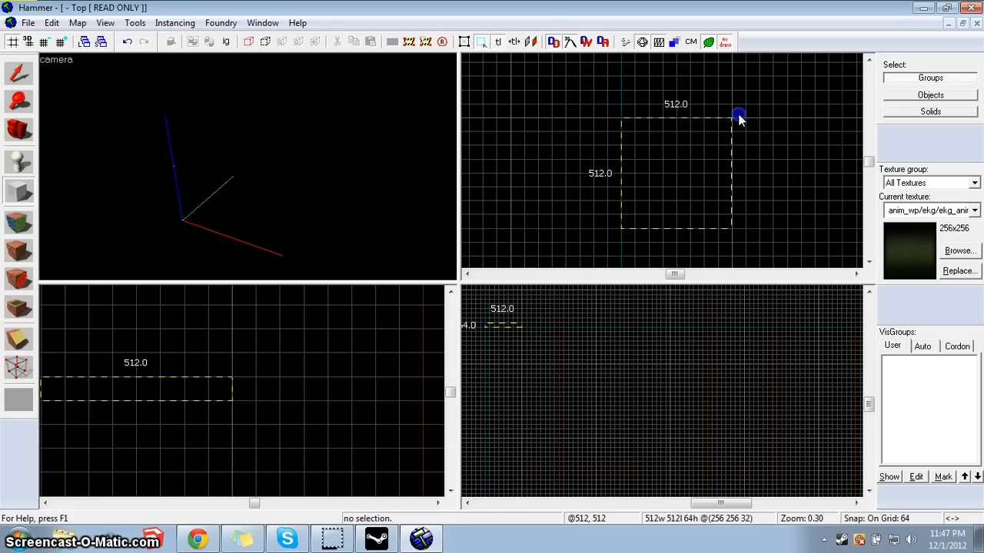
pyautogui.moveTo(739, 117); pyautogui.dragTo(739, 118)
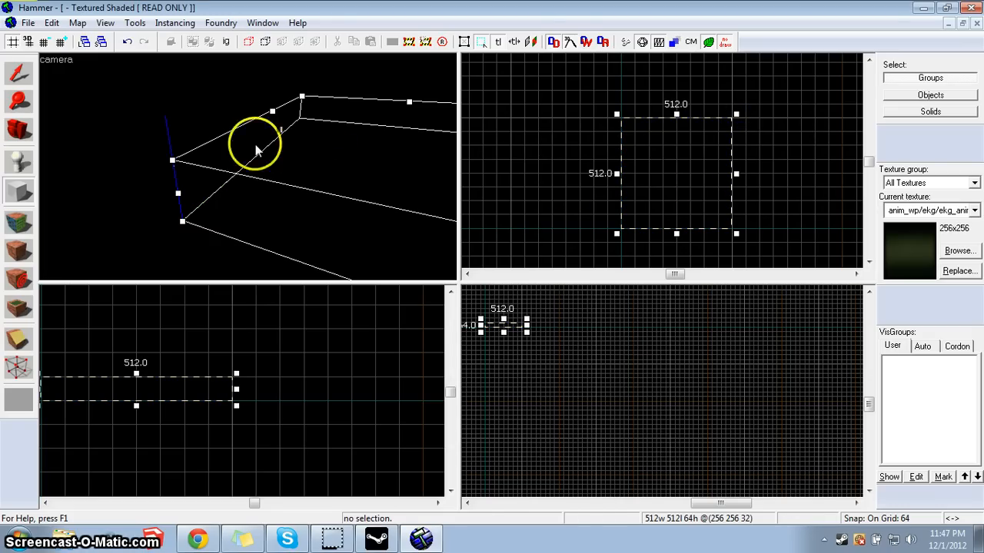
pyautogui.press('Return')
# Step: Fly the camera around the new block in the 3D view and clear the selection to examine its default texture
pyautogui.click(19, 130)
pyautogui.click(248, 167)
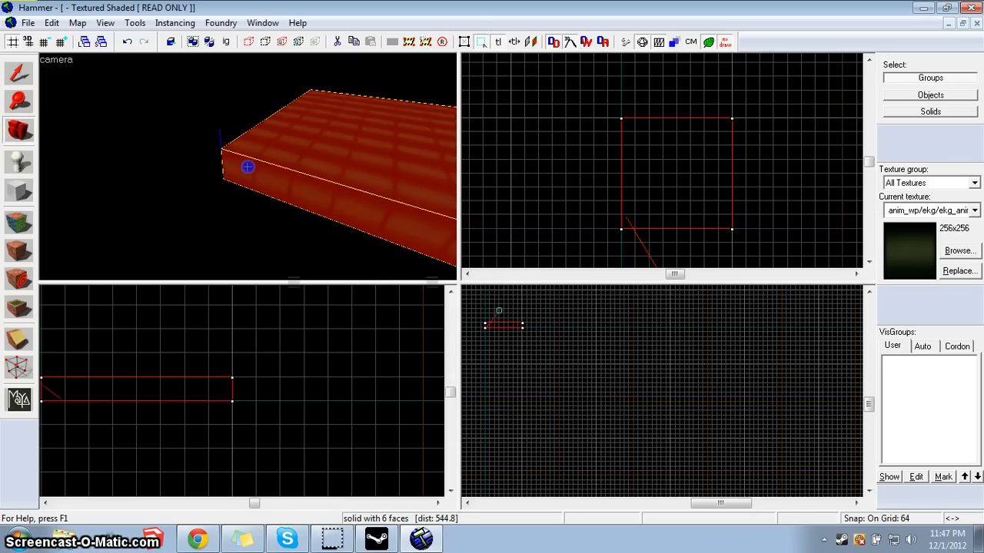
pyautogui.moveTo(248, 167); pyautogui.dragTo(247, 167)
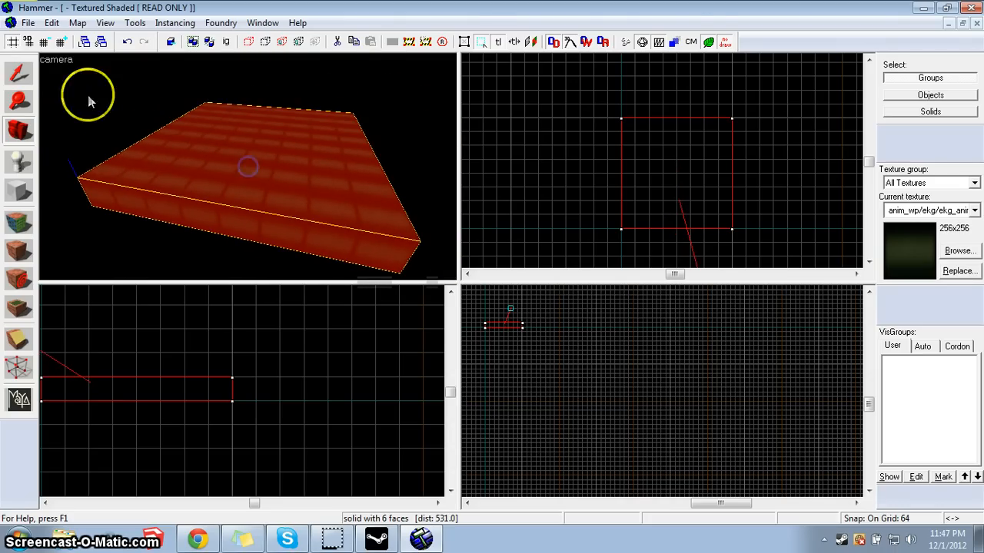
pyautogui.click(19, 73)
pyautogui.click(121, 90)
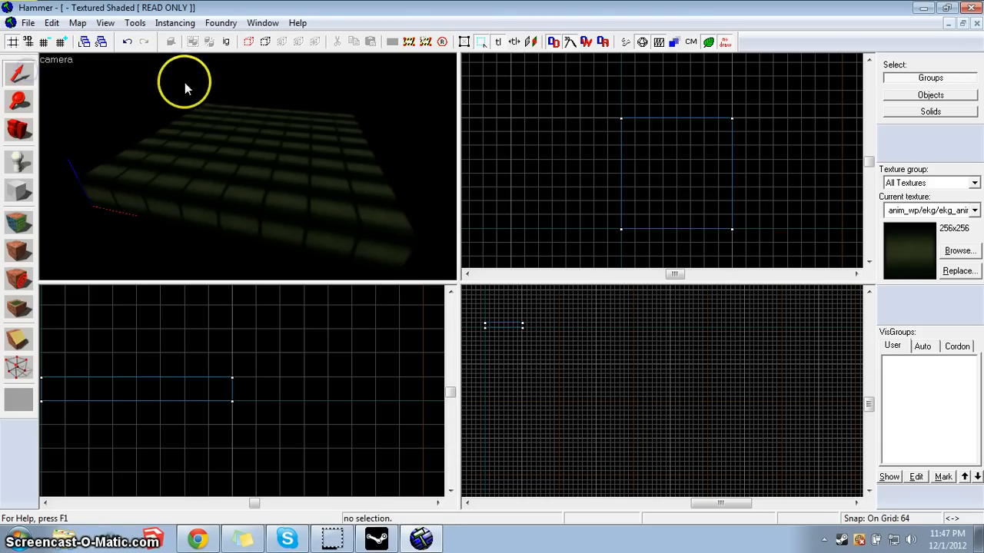
pyautogui.scroll(2, 218, 141)
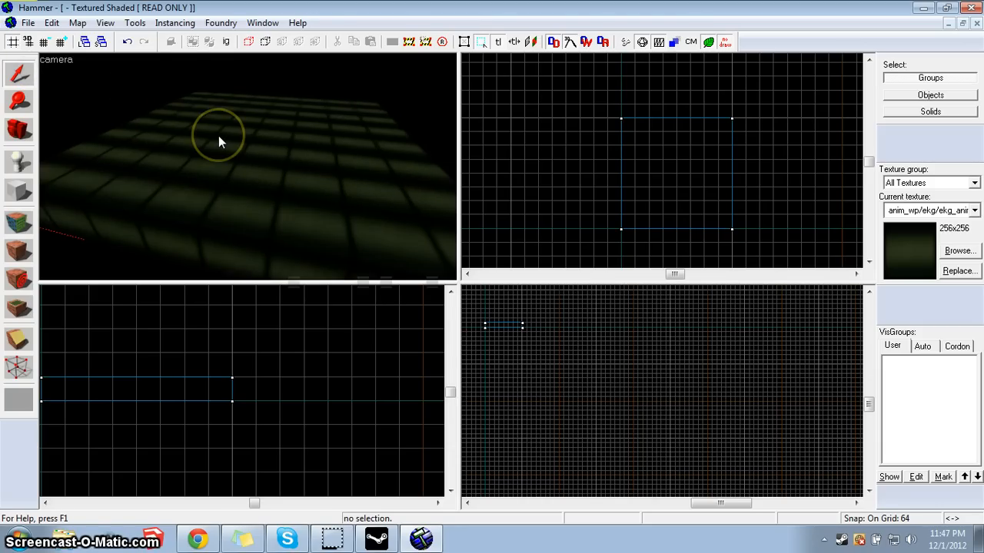
# Step: Open the Face Edit Sheet and set its mode to Apply (texture + values)
pyautogui.click(19, 227)
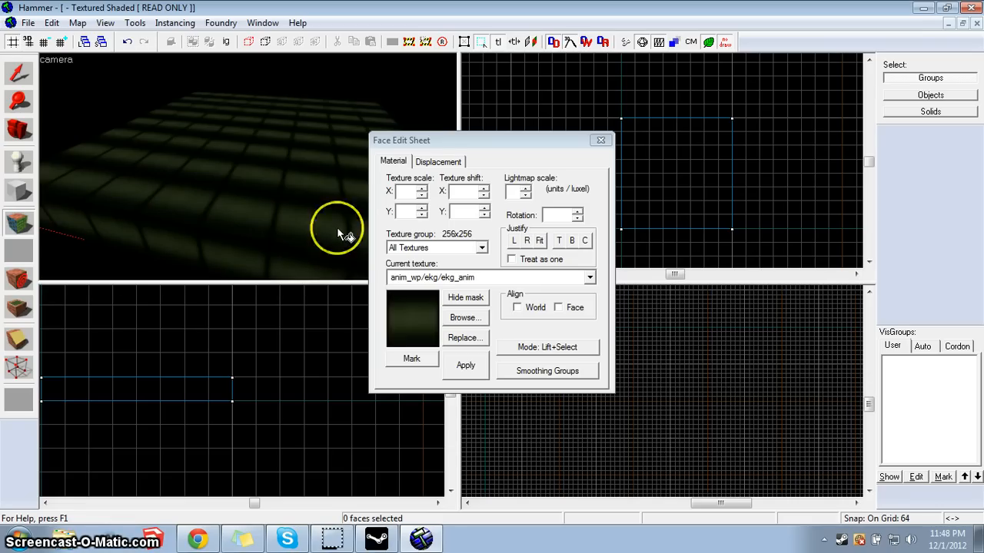
pyautogui.click(528, 348)
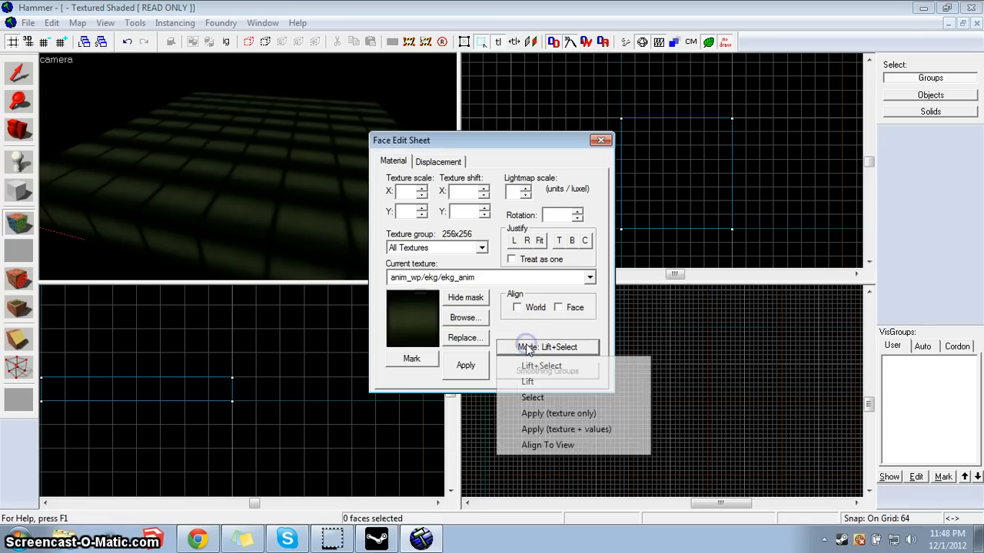
pyautogui.click(546, 429)
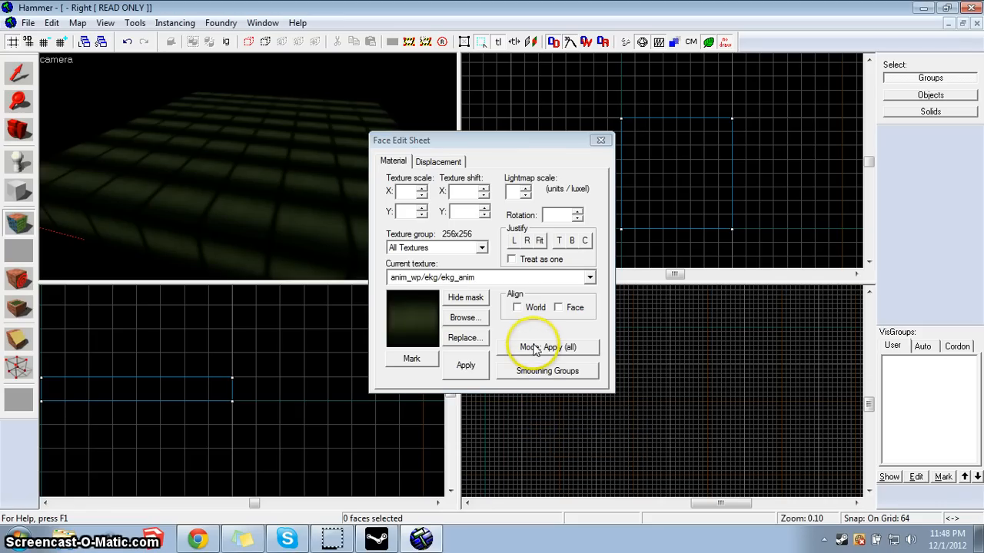
# Step: Browse the texture library and choose concrete/concrete_modular_floor001a as the current texture
pyautogui.click(464, 318)
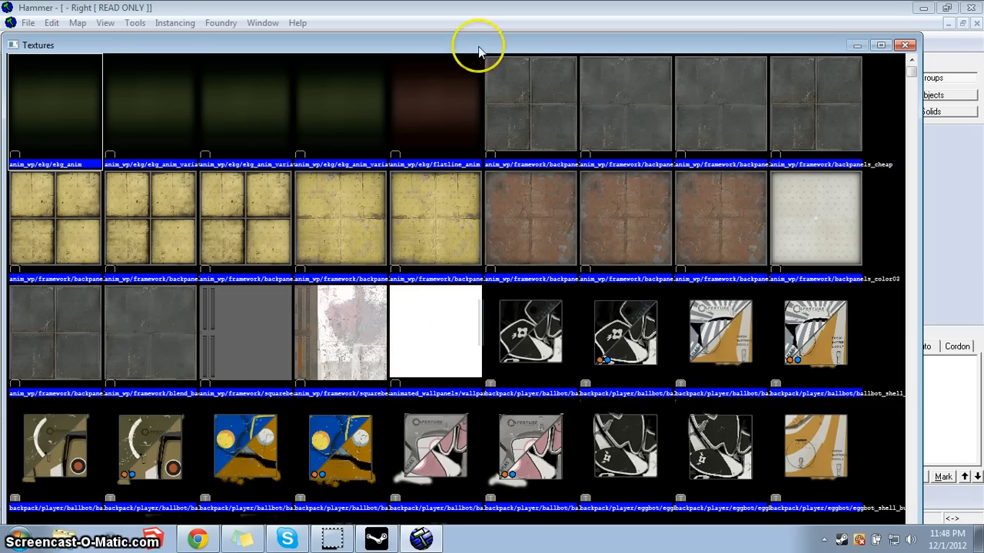
pyautogui.moveTo(491, 34); pyautogui.dragTo(473, 7)
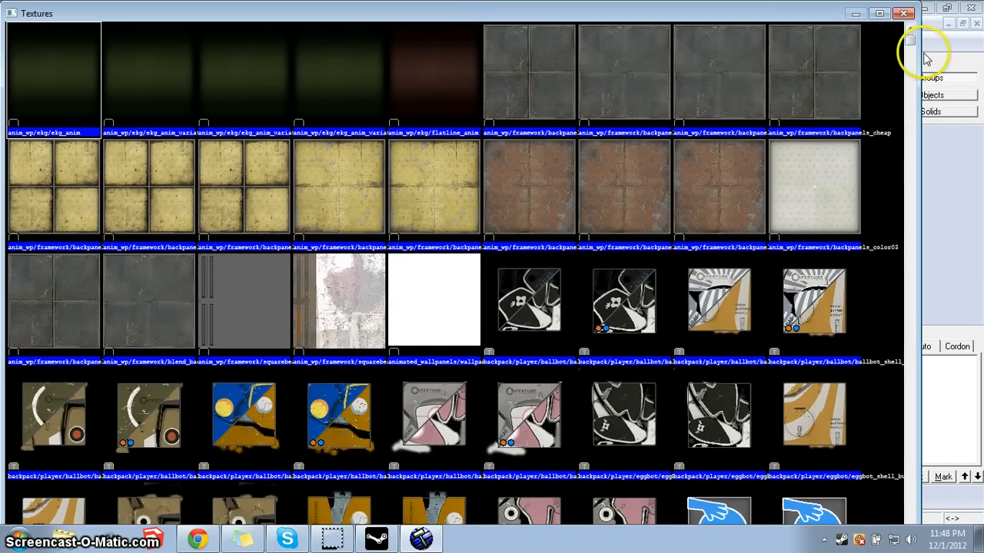
pyautogui.moveTo(918, 57); pyautogui.dragTo(681, 55)
pyautogui.scroll(-10, 532, 115)
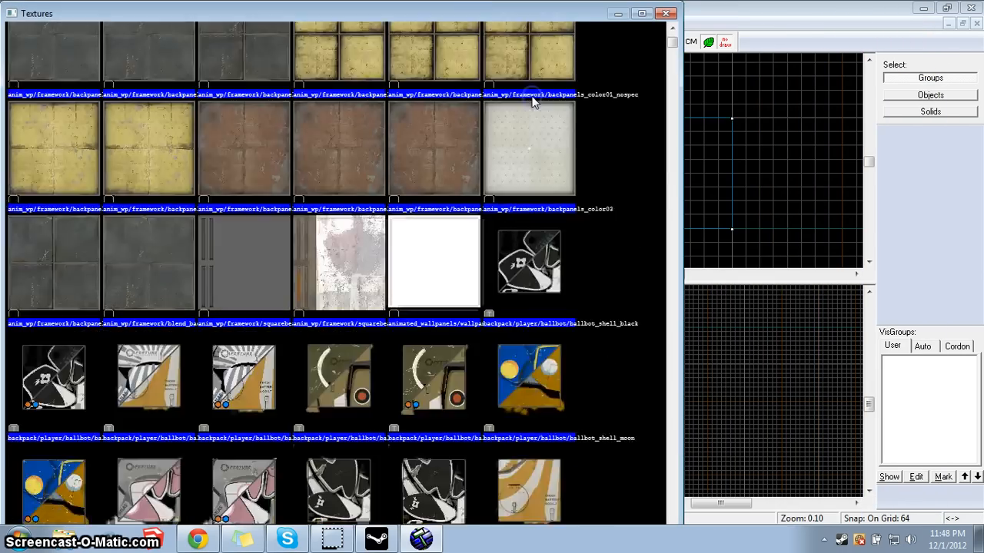
pyautogui.scroll(-15, 525, 141)
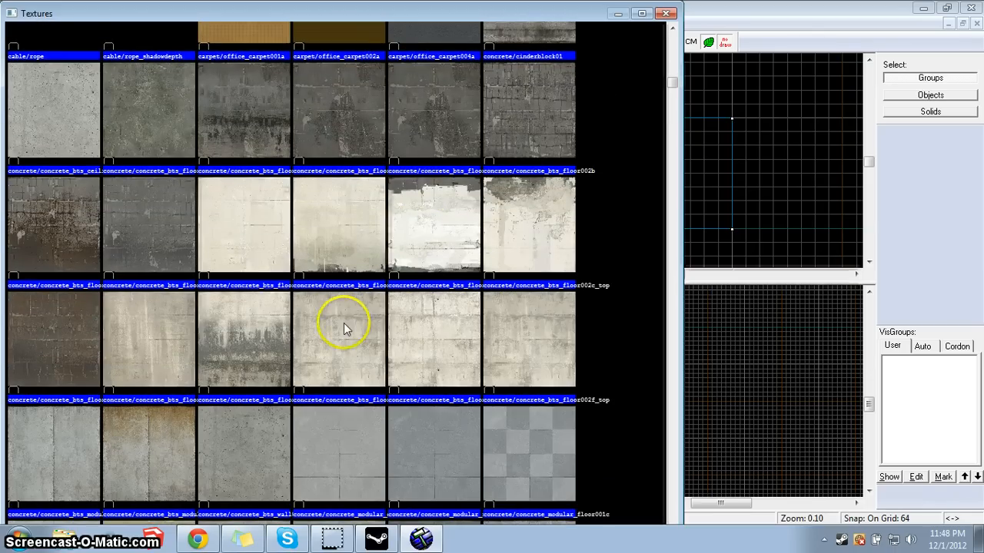
pyautogui.doubleClick(472, 433)
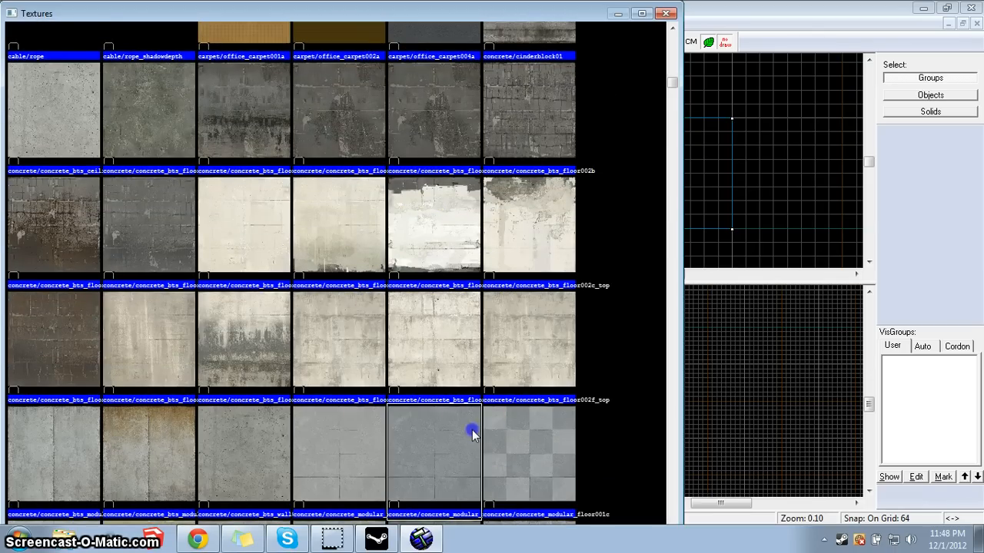
# Step: Apply the concrete floor texture to the block's top face and front side face, and leave texture application mode
pyautogui.click(324, 165)
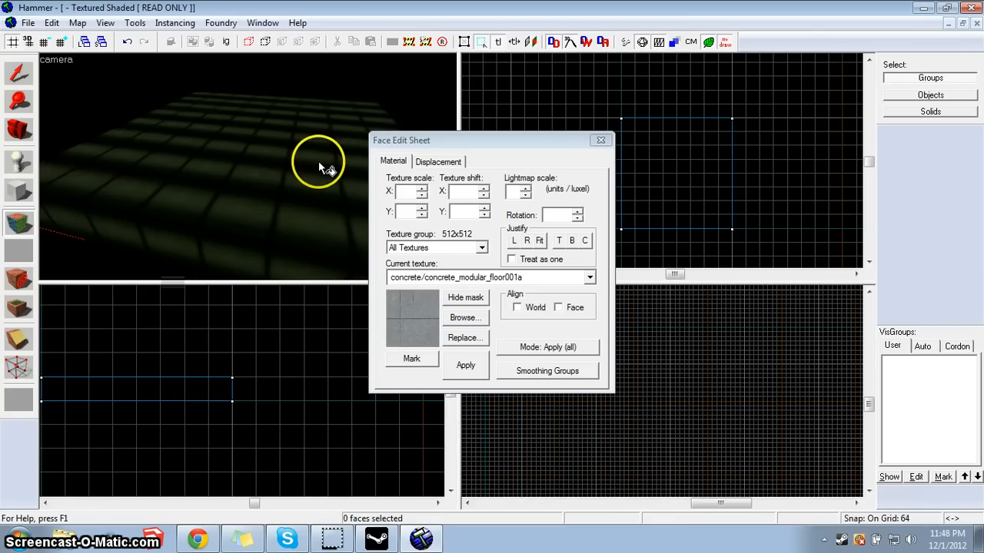
pyautogui.rightClick(319, 162)
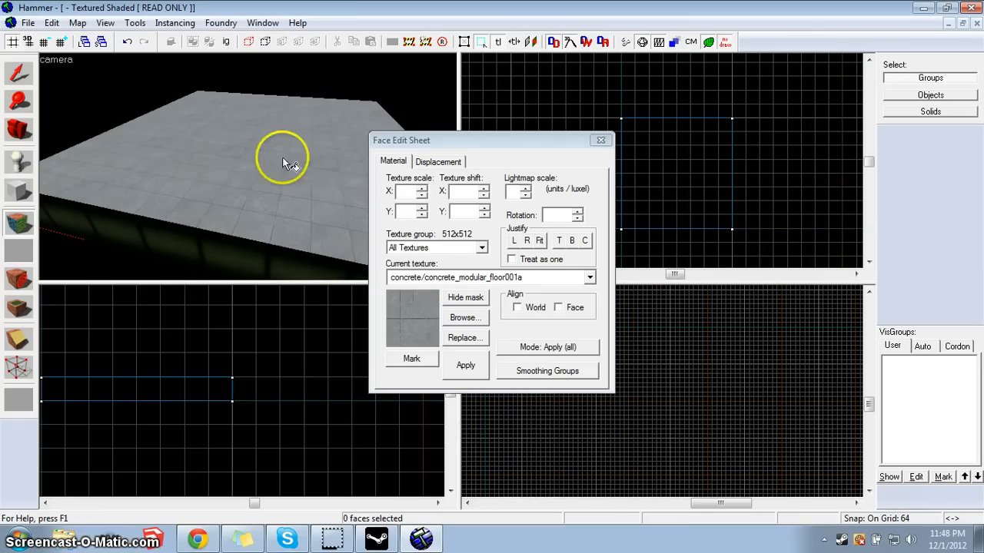
pyautogui.rightClick(213, 249)
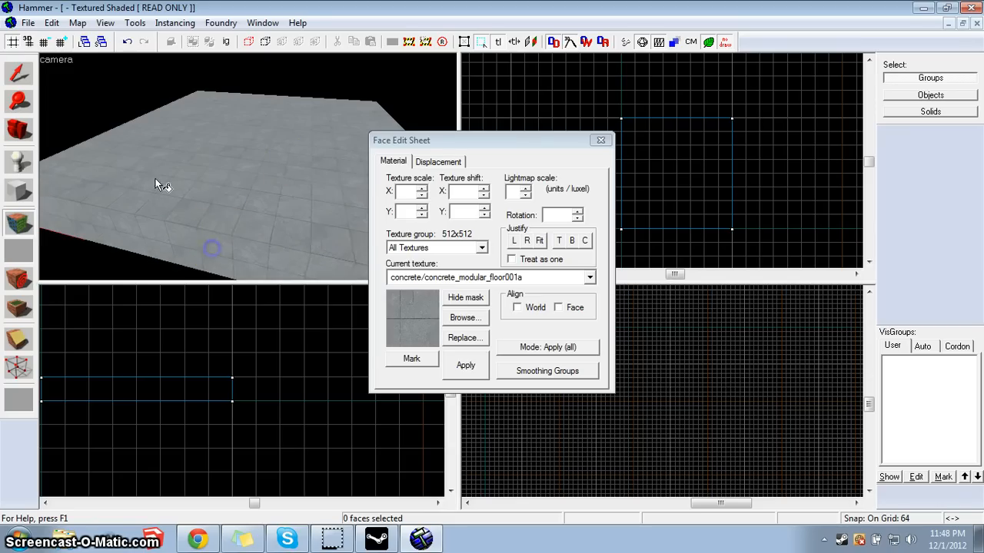
pyautogui.click(30, 71)
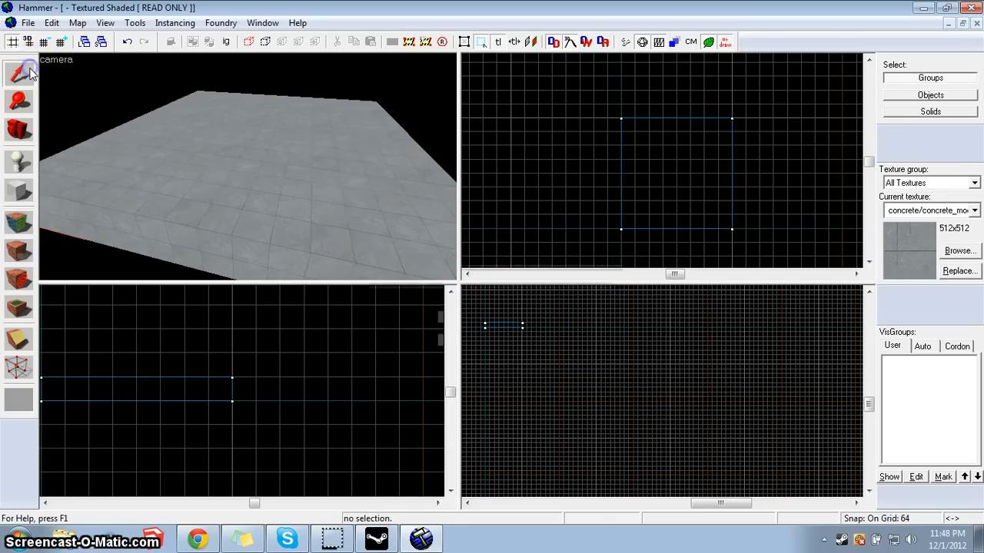
# Step: Select the textured block, reopen the Face Edit Sheet and close it again
pyautogui.rightClick(154, 94)
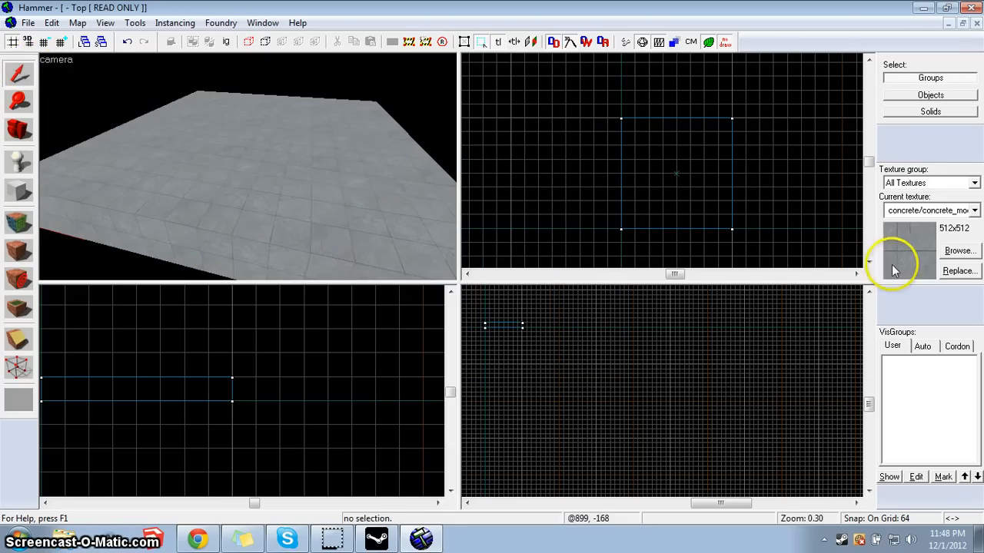
pyautogui.click(276, 130)
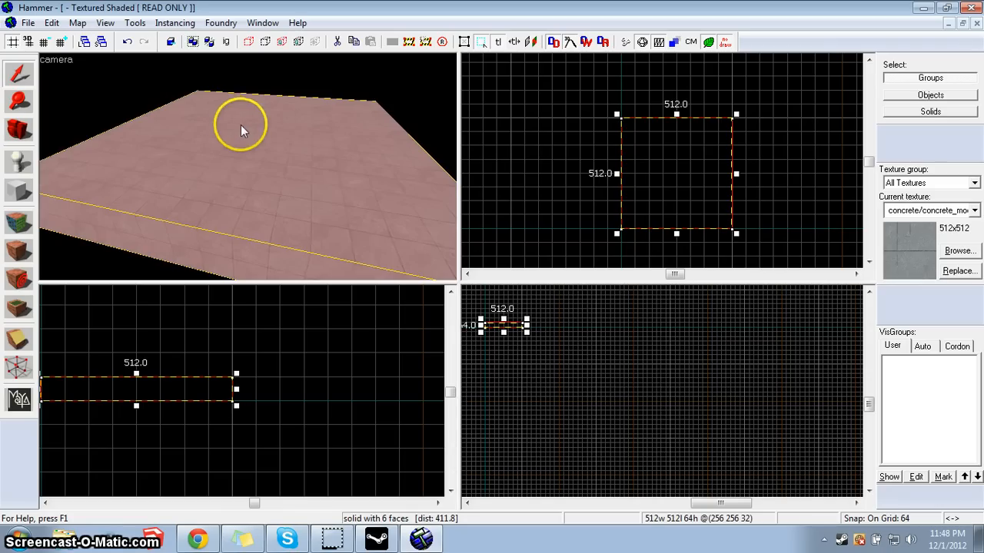
pyautogui.click(18, 222)
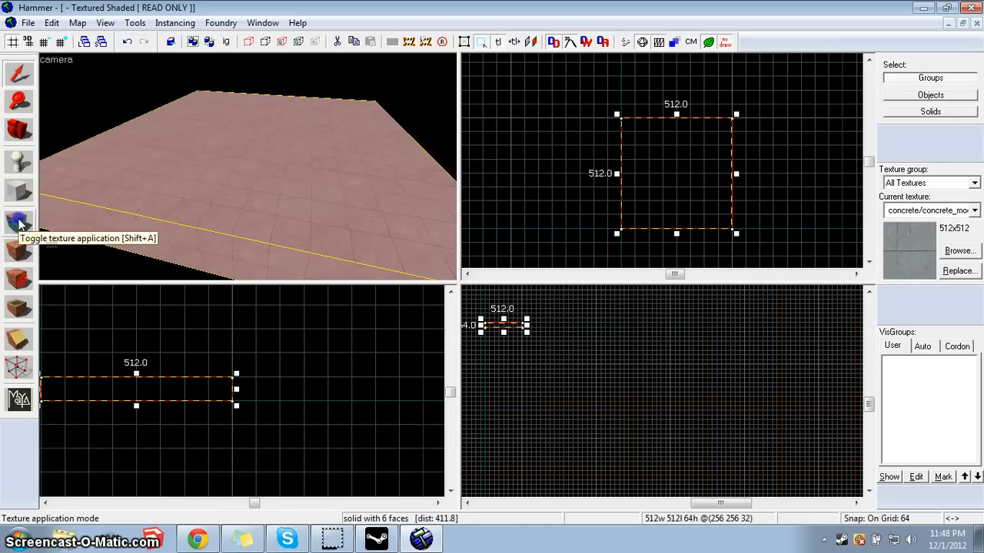
pyautogui.click(601, 140)
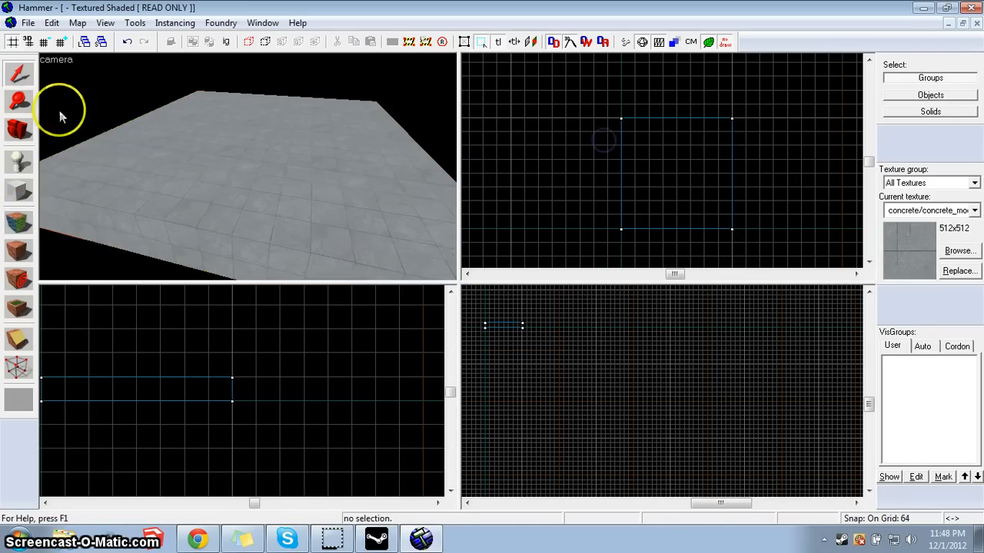
# Step: Fly the camera below and above the block to examine its textured faces in the 3D view
pyautogui.press('z')
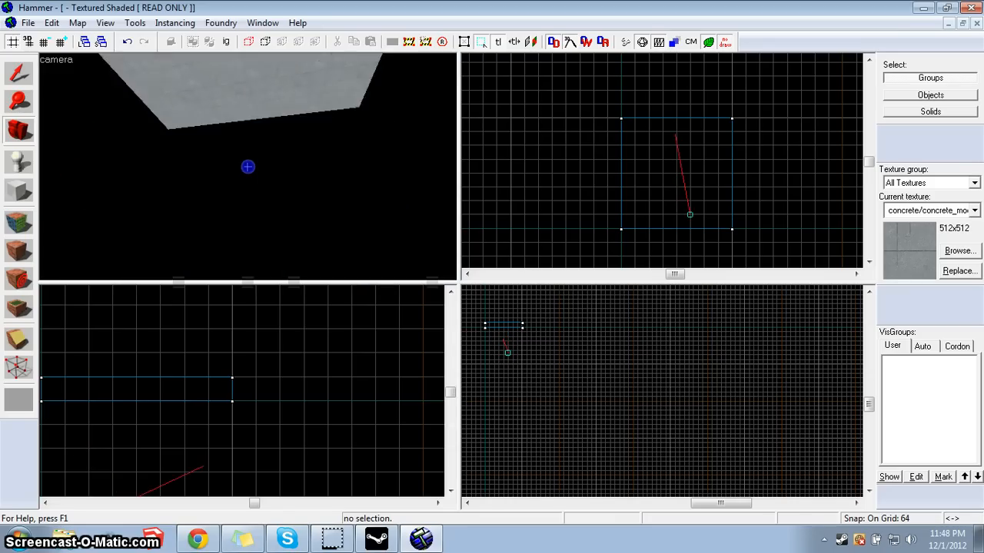
pyautogui.press('s')
pyautogui.press('w')
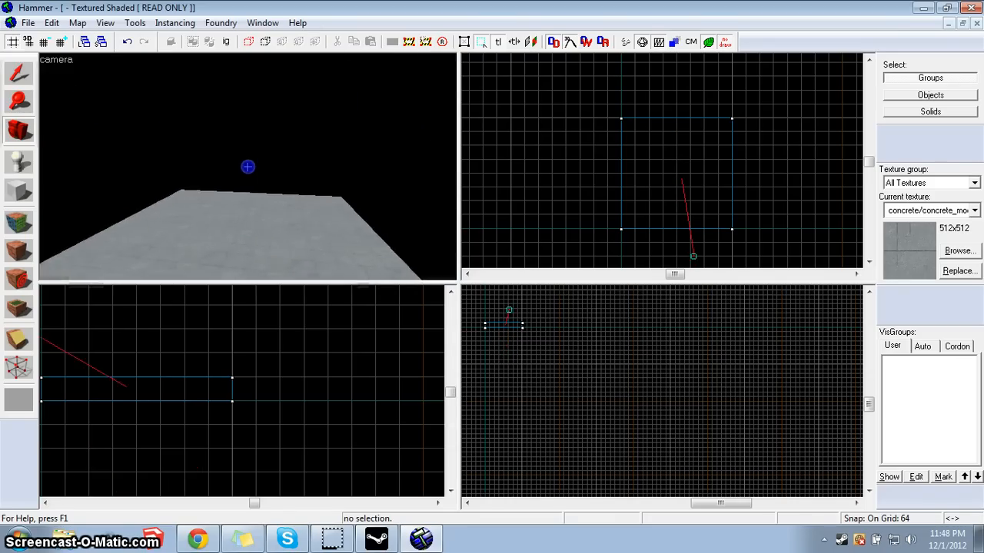
pyautogui.press('s')
pyautogui.press('w')
pyautogui.press('z')
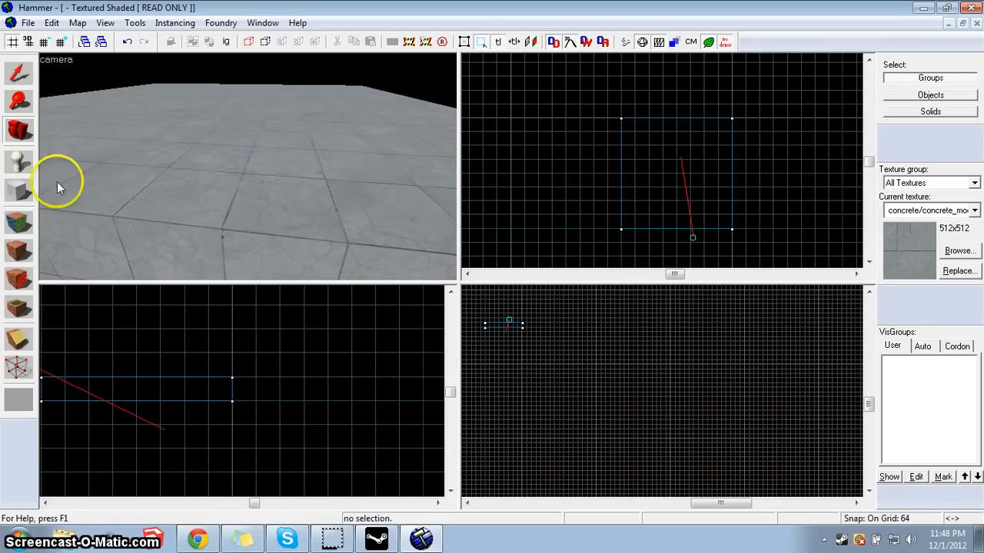
# Step: Place a prop_dynamic entity on the block's top face and bring the camera close to it
pyautogui.click(21, 165)
pyautogui.click(194, 115)
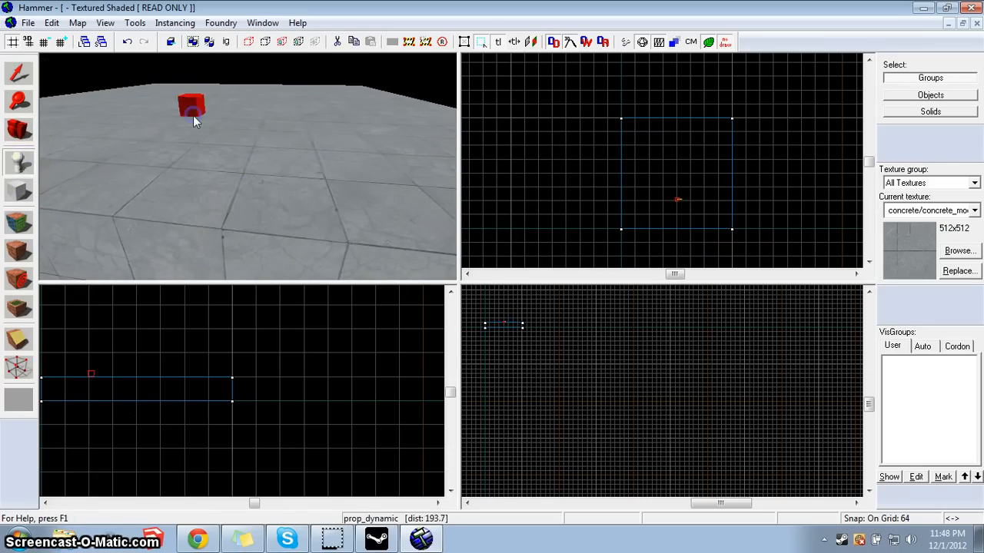
pyautogui.click(17, 128)
pyautogui.moveTo(247, 166); pyautogui.dragTo(247, 166, button='right')
# Step: Change the prop_dynamic entity's class to info_player_start, apply it and close the object properties
pyautogui.click(19, 75)
pyautogui.click(232, 135)
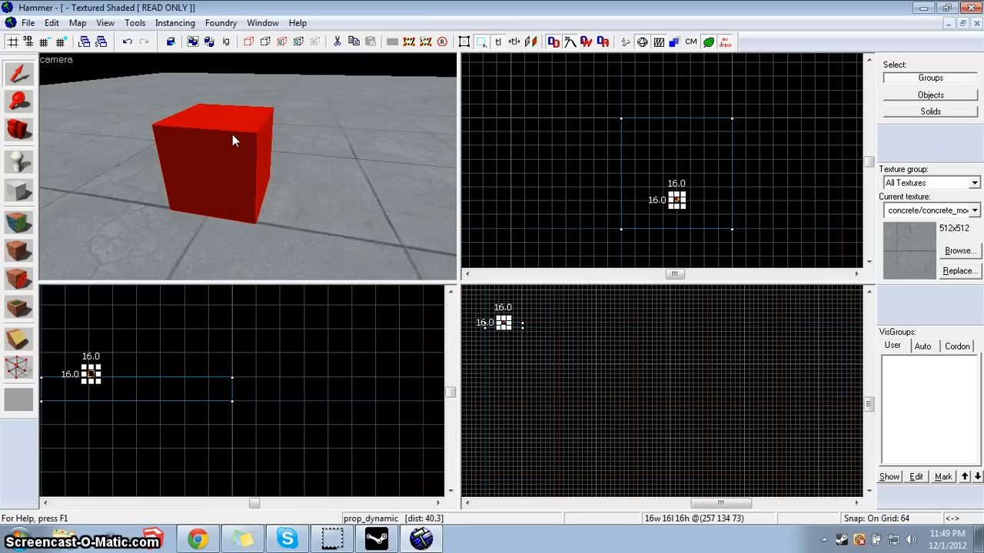
pyautogui.doubleClick(232, 134)
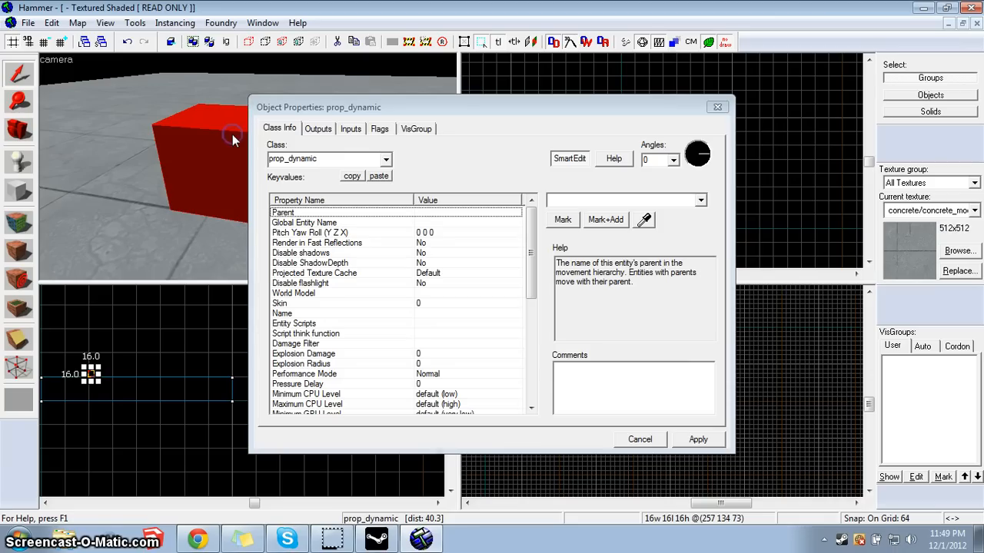
pyautogui.click(377, 158)
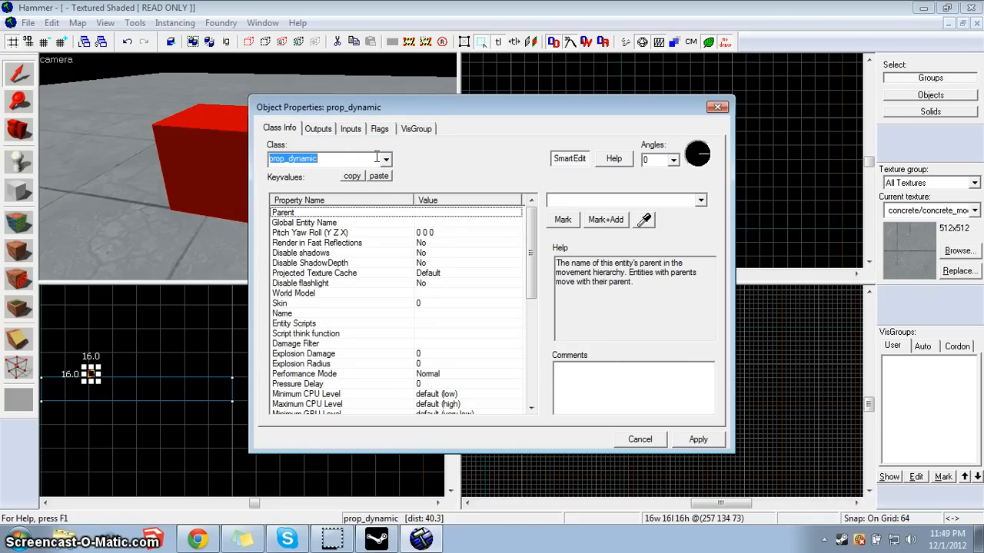
pyautogui.write('info_pl')
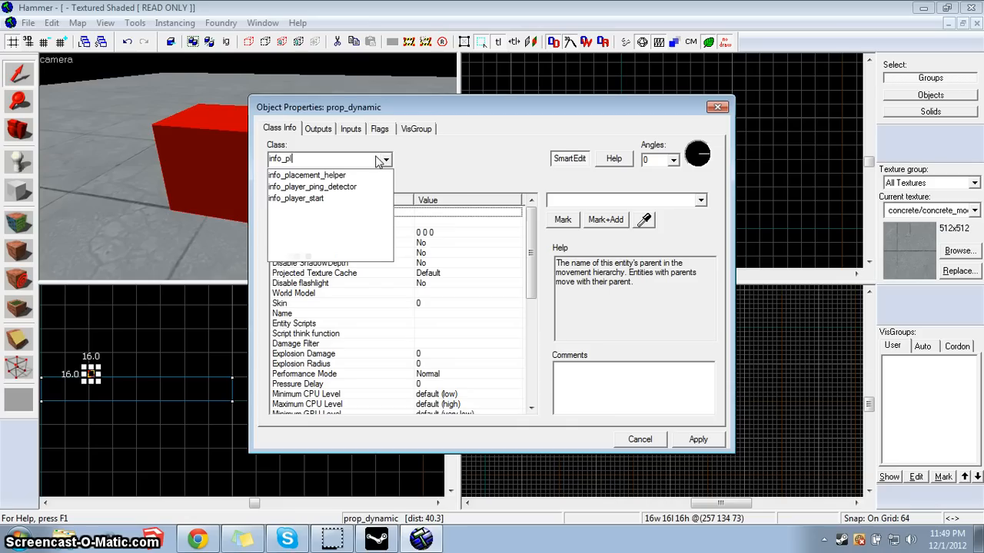
pyautogui.write('ayer')
pyautogui.click(304, 187)
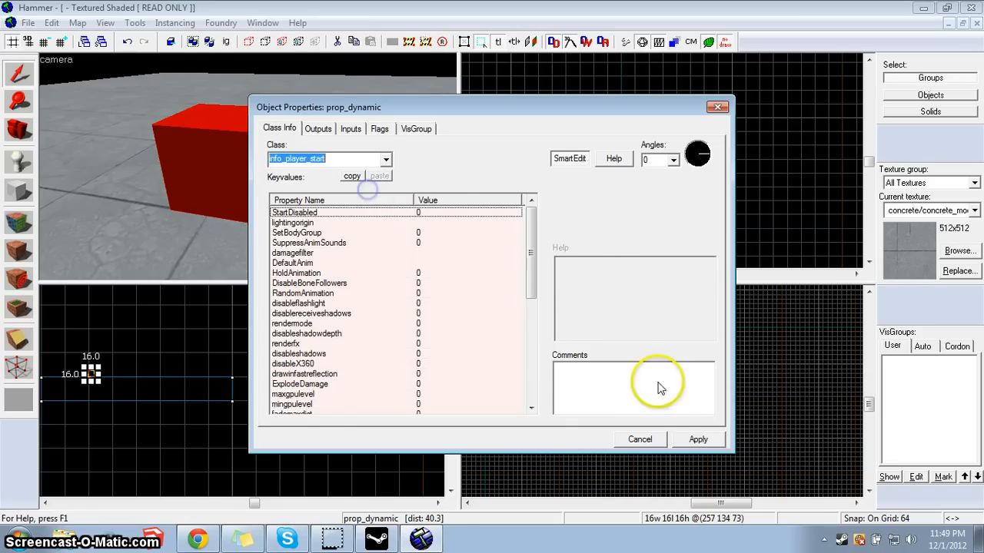
pyautogui.click(698, 439)
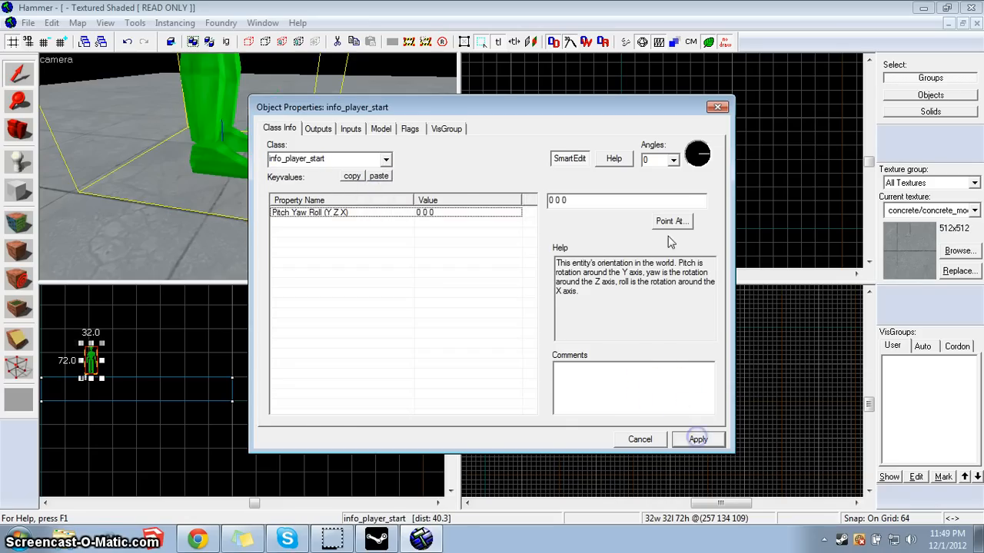
pyautogui.click(717, 107)
# Step: Deselect the player start and place another prop_dynamic entity on the block's top face in front of it
pyautogui.scroll(-2, 219, 140)
pyautogui.click(21, 137)
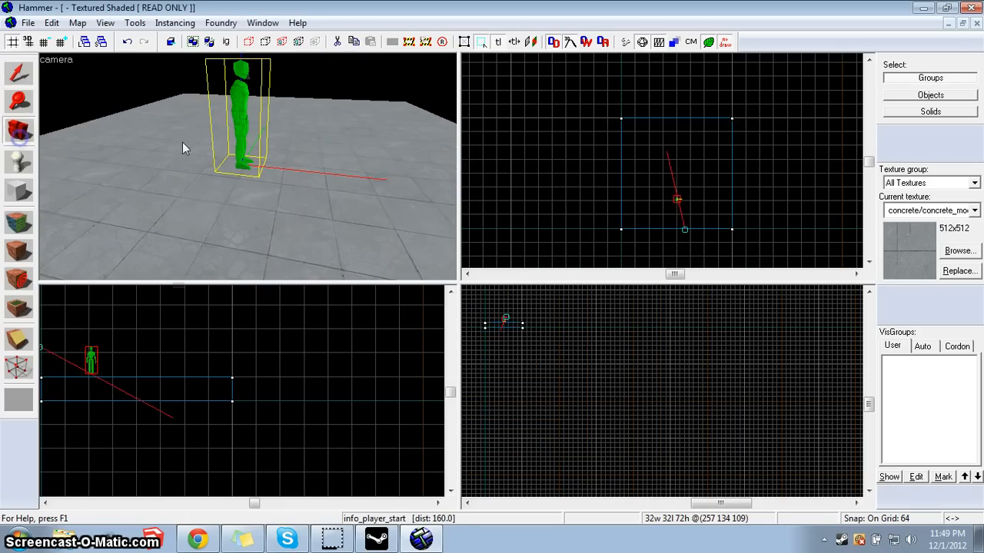
pyautogui.moveTo(184, 149); pyautogui.dragTo(248, 167)
pyautogui.click(20, 73)
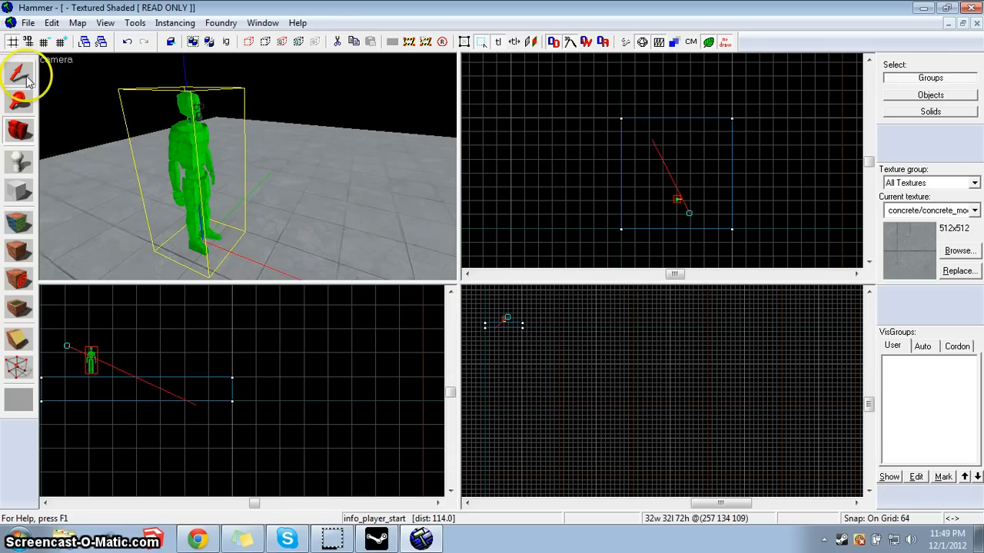
pyautogui.click(140, 79)
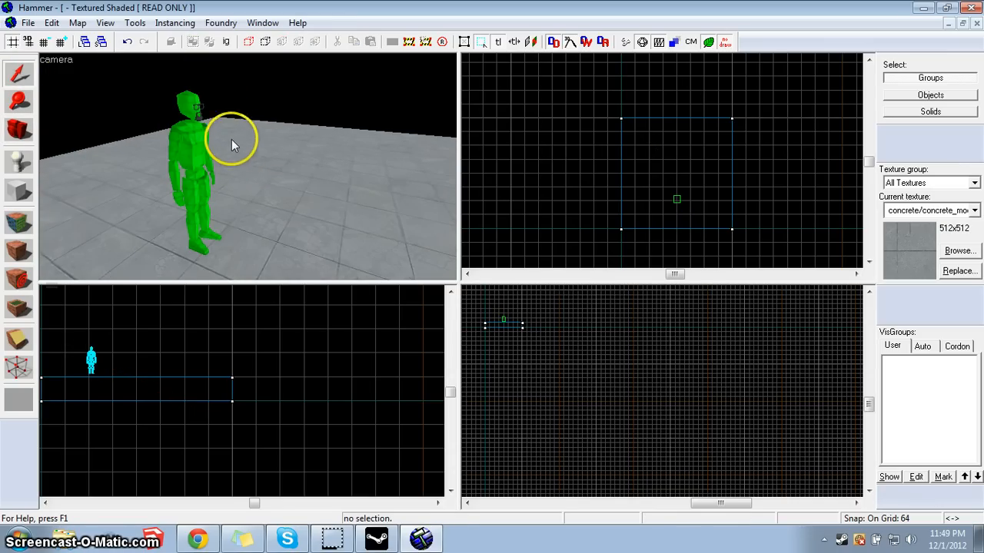
pyautogui.click(19, 161)
pyautogui.click(293, 185)
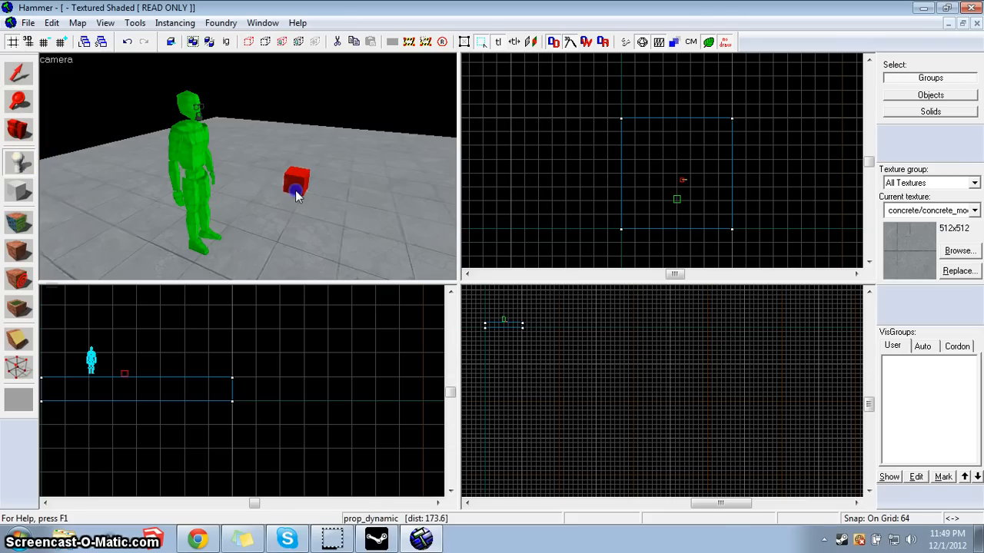
# Step: Open the new prop_dynamic's properties, view the list of available classes, and close the dialog without changes
pyautogui.click(19, 73)
pyautogui.doubleClick(293, 181)
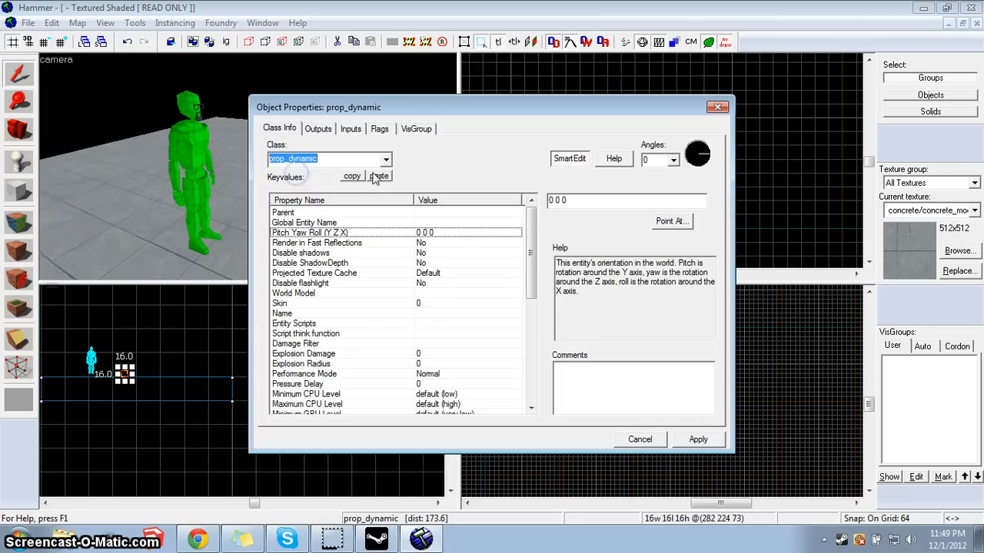
pyautogui.click(386, 159)
pyautogui.moveTo(388, 233); pyautogui.dragTo(389, 179)
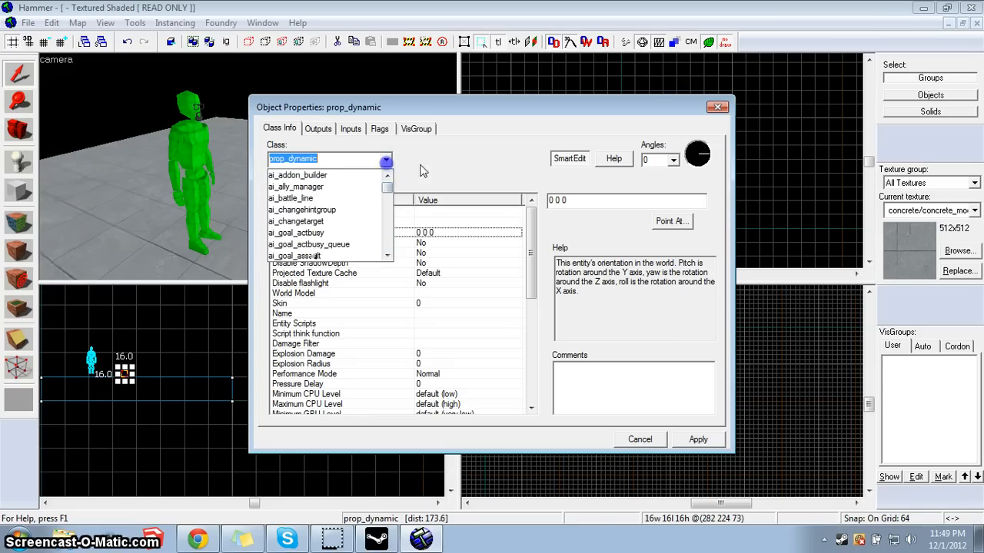
pyautogui.click(688, 103)
pyautogui.click(716, 108)
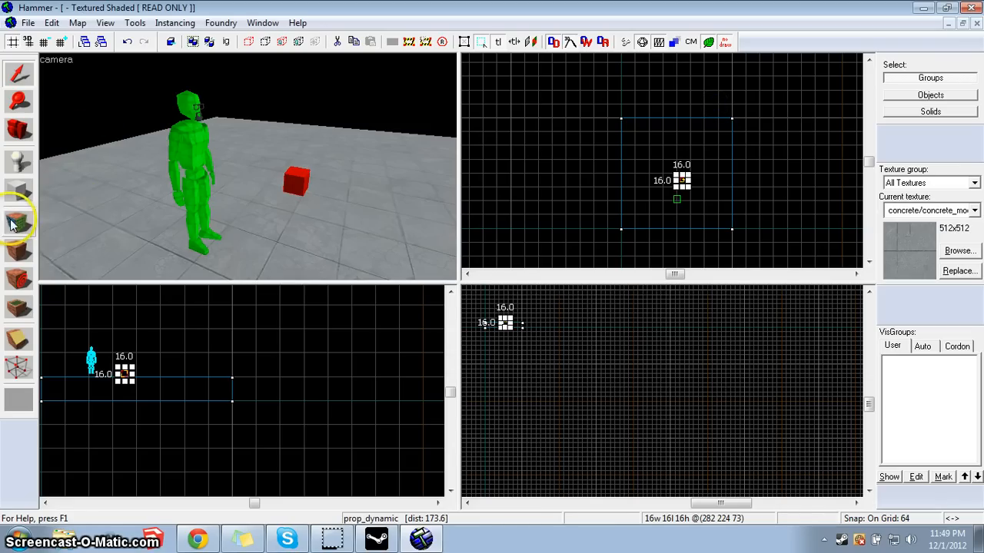
# Step: Select the whole block, apply the current concrete texture to it and clear the selection
pyautogui.click(19, 251)
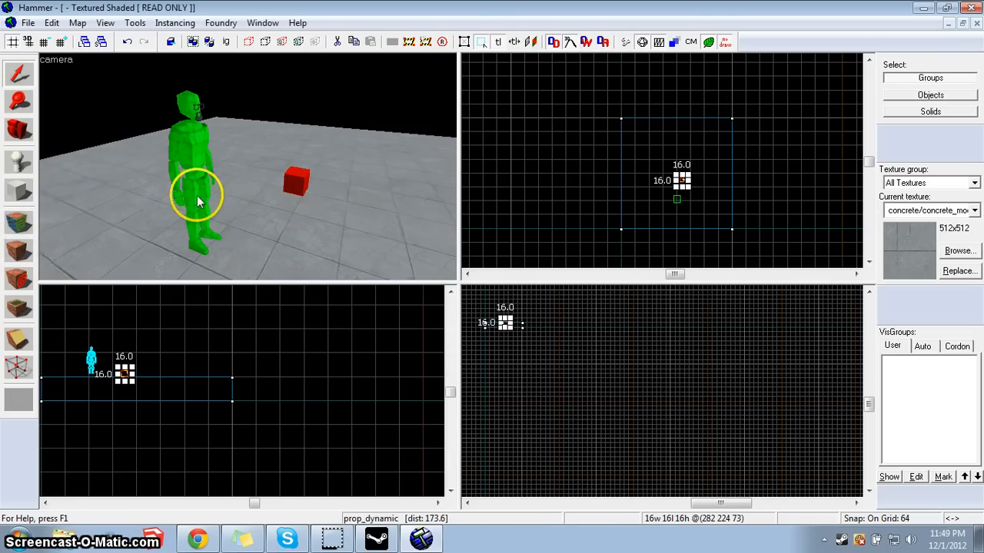
pyautogui.scroll(-2, 198, 201)
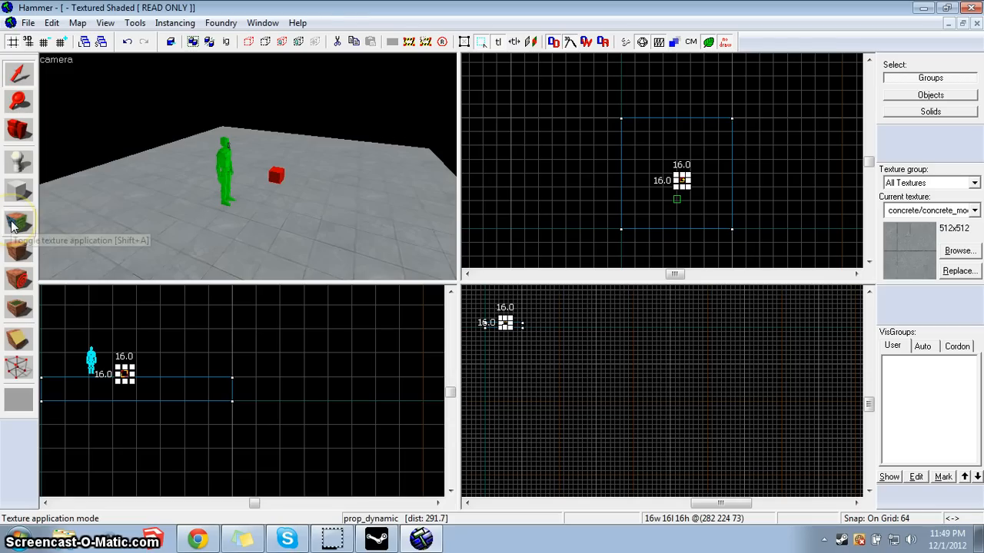
pyautogui.scroll(-4, 136, 182)
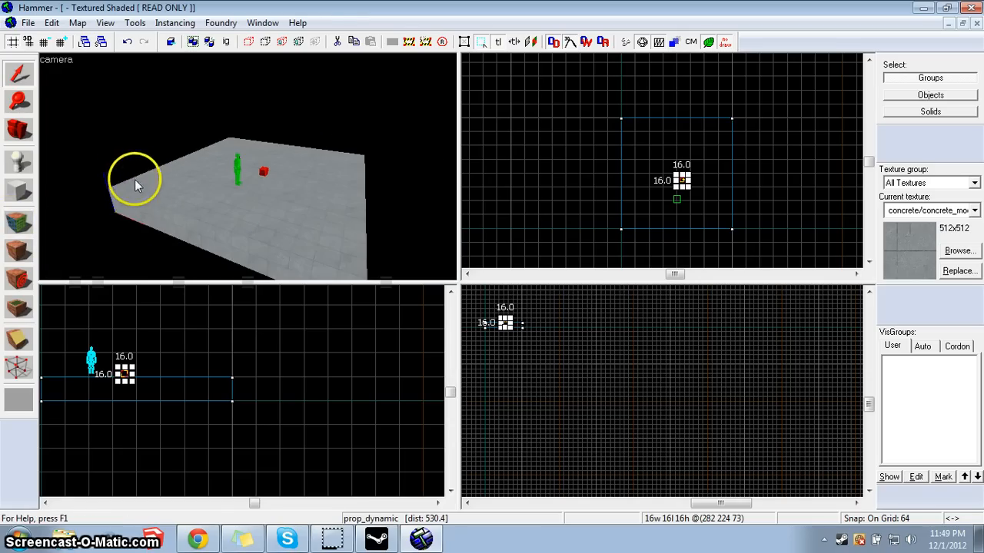
pyautogui.click(17, 76)
pyautogui.click(184, 177)
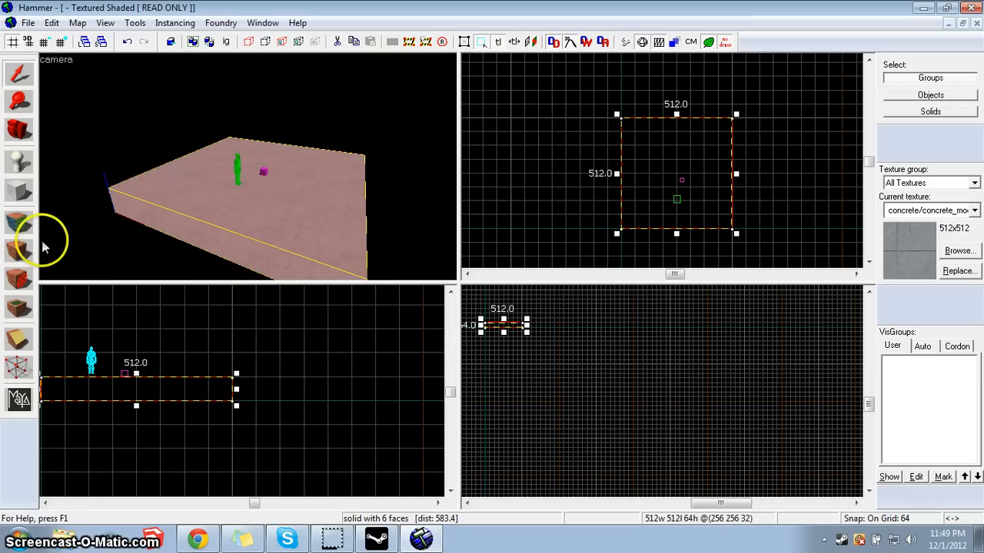
pyautogui.click(18, 248)
pyautogui.click(110, 156)
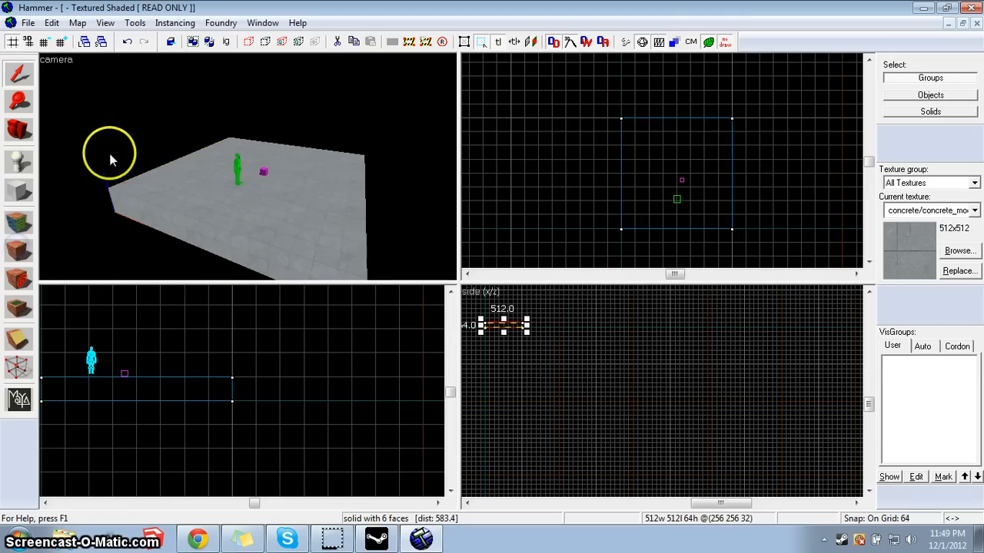
# Step: Browse the texture library and choose the orange overlays/paint_splatter004c as the current texture
pyautogui.click(21, 291)
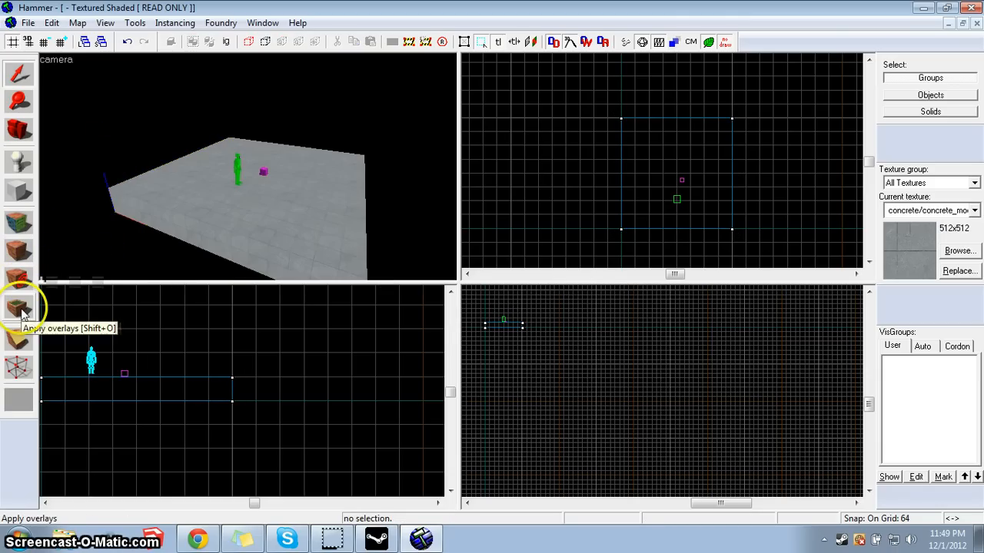
pyautogui.scroll(5, 261, 219)
pyautogui.scroll(-2, 257, 215)
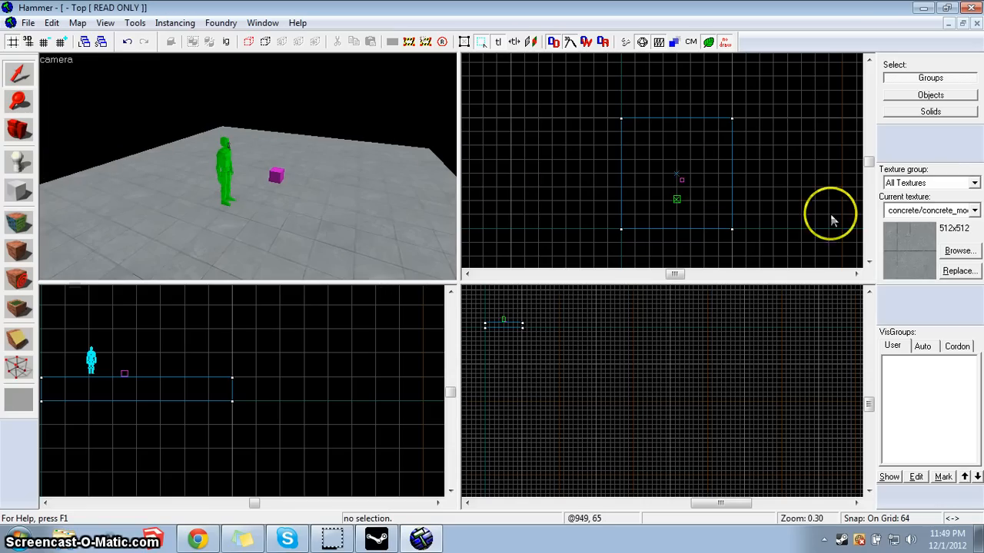
pyautogui.click(957, 251)
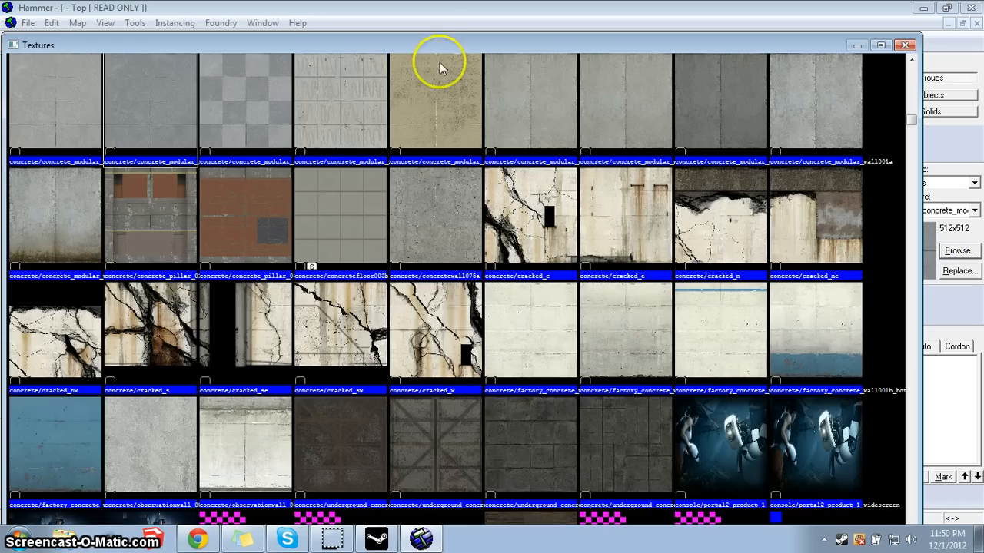
pyautogui.moveTo(428, 46); pyautogui.dragTo(427, 14)
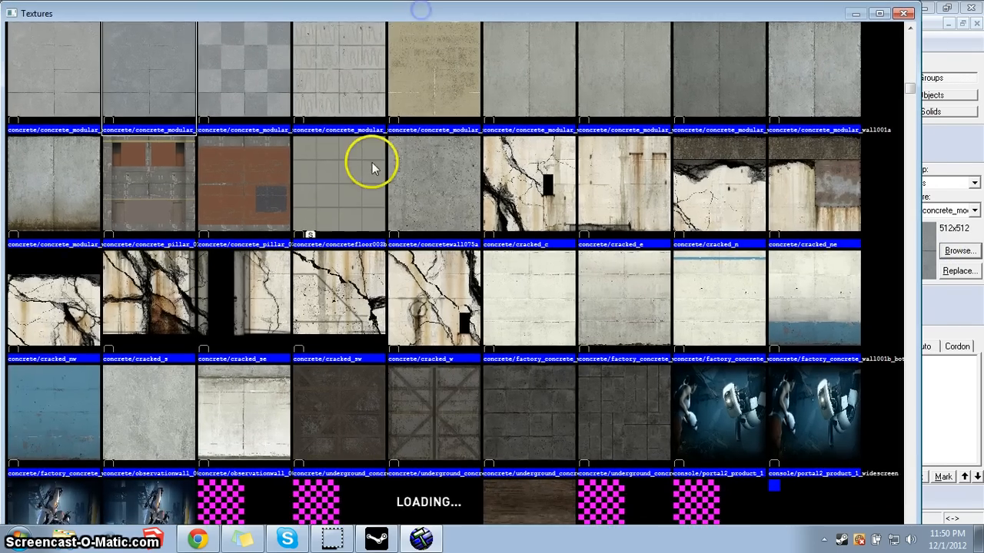
pyautogui.scroll(-15, 367, 177)
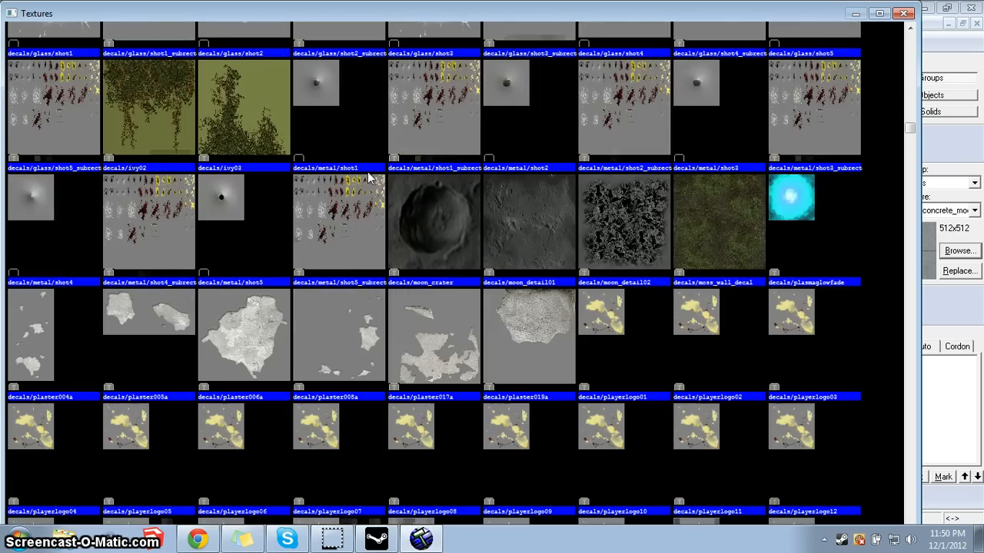
pyautogui.scroll(-20, 363, 190)
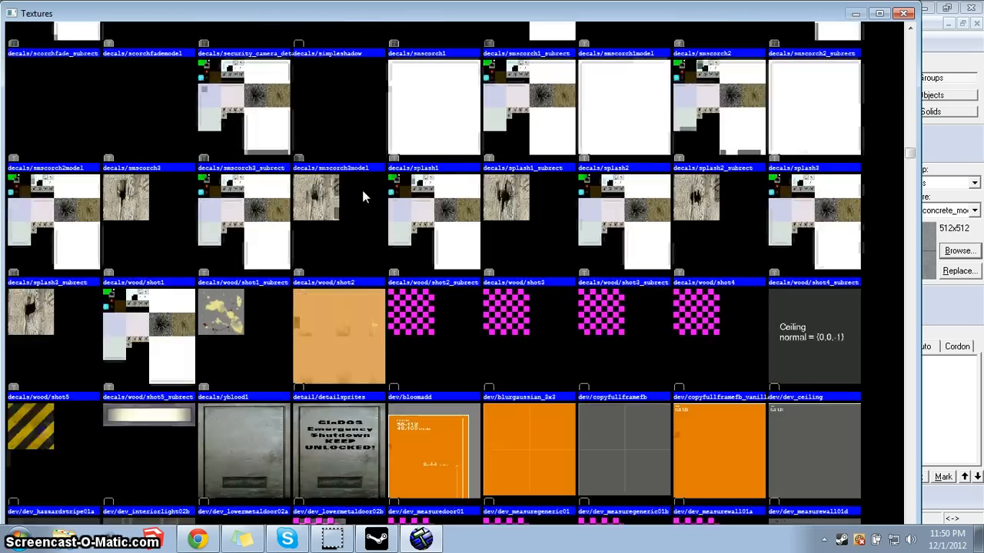
pyautogui.scroll(-20, 362, 190)
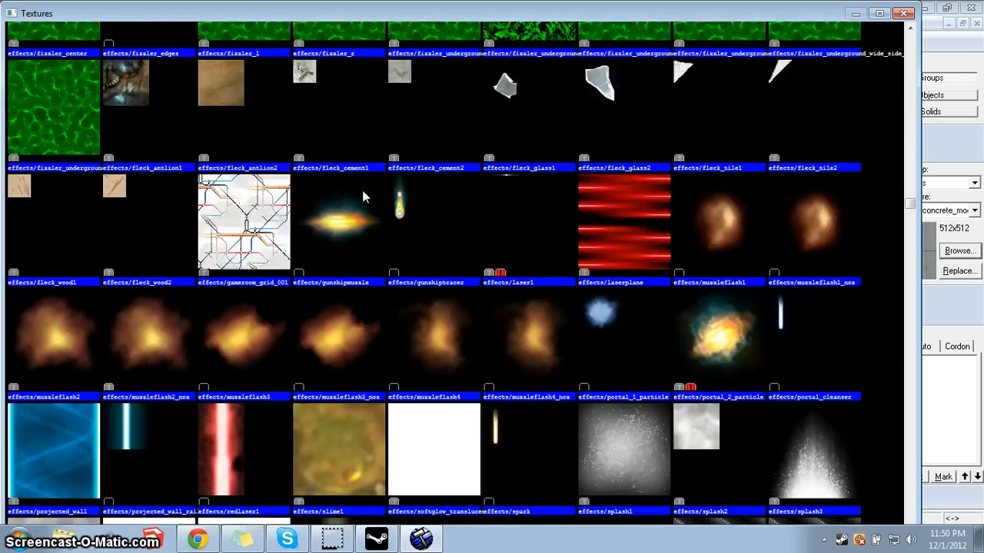
pyautogui.scroll(-12, 415, 122)
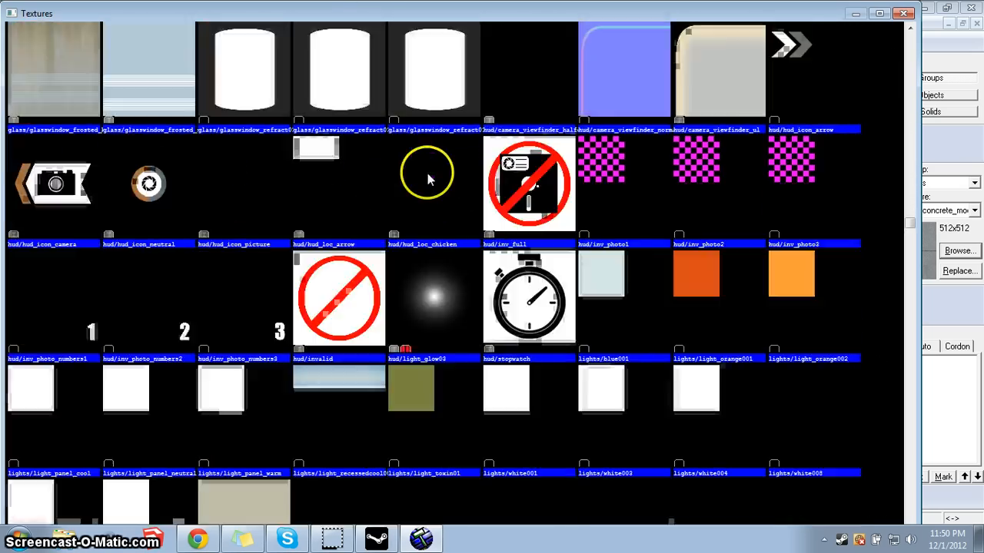
pyautogui.scroll(-15, 442, 253)
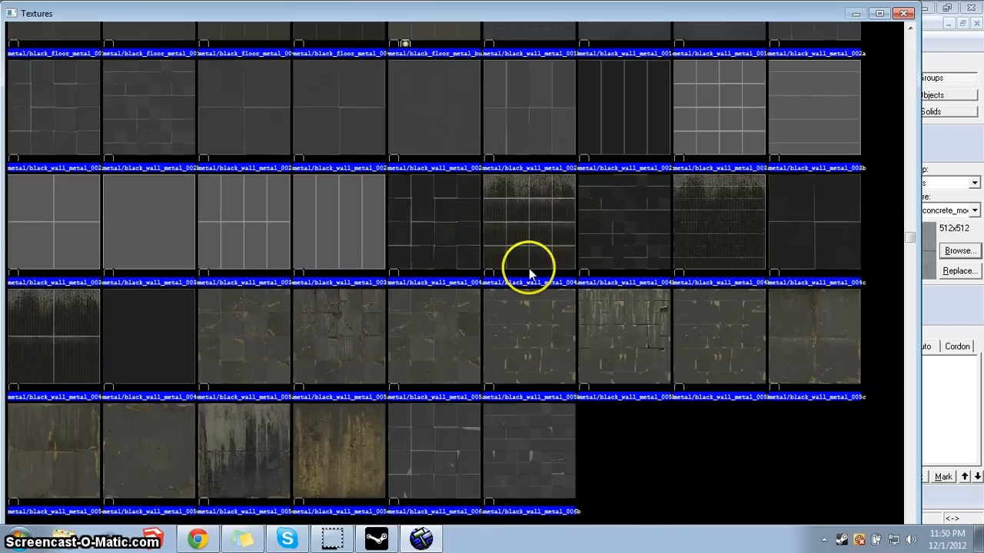
pyautogui.scroll(-10, 523, 254)
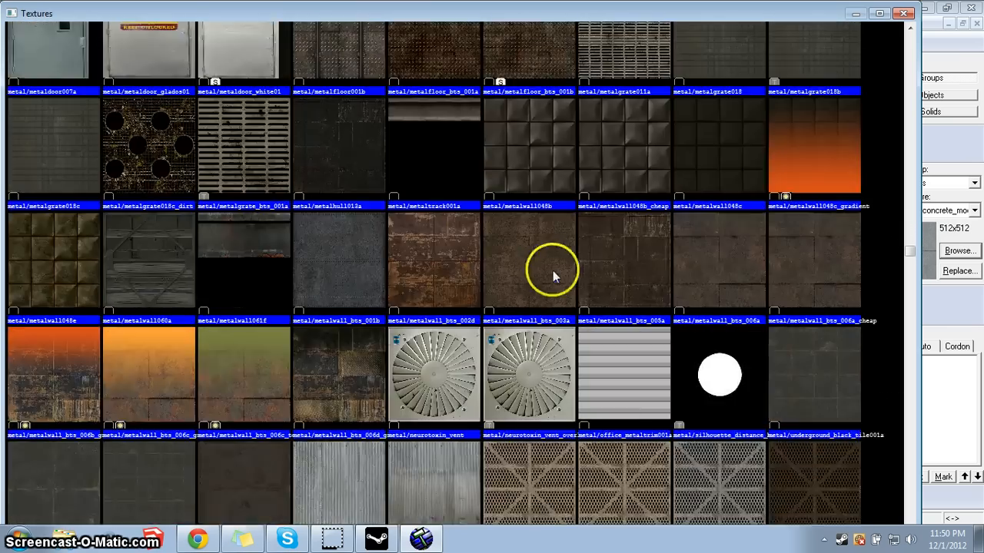
pyautogui.scroll(-5, 552, 277)
pyautogui.scroll(-15, 553, 277)
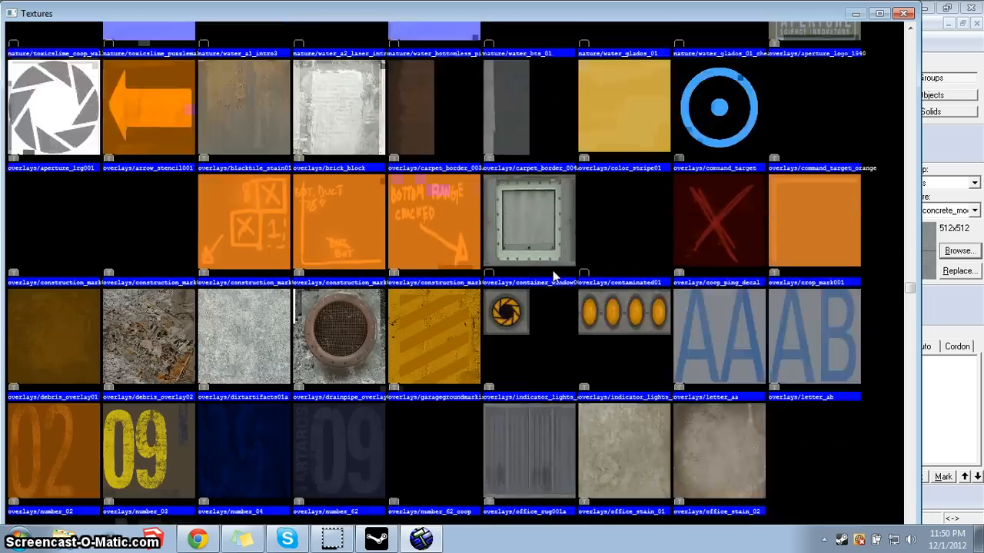
pyautogui.scroll(-3, 553, 275)
pyautogui.click(638, 243)
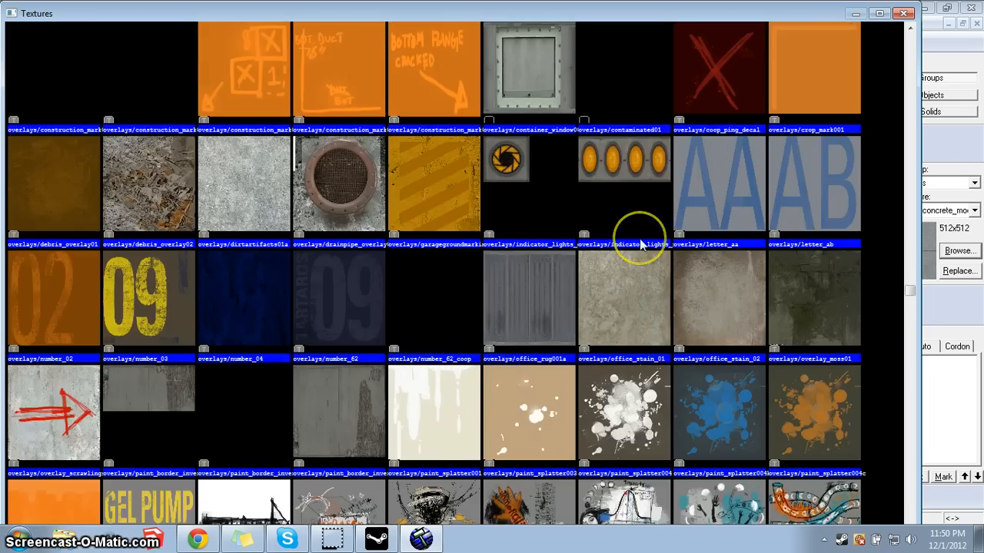
pyautogui.scroll(-5, 640, 243)
pyautogui.scroll(-20, 640, 244)
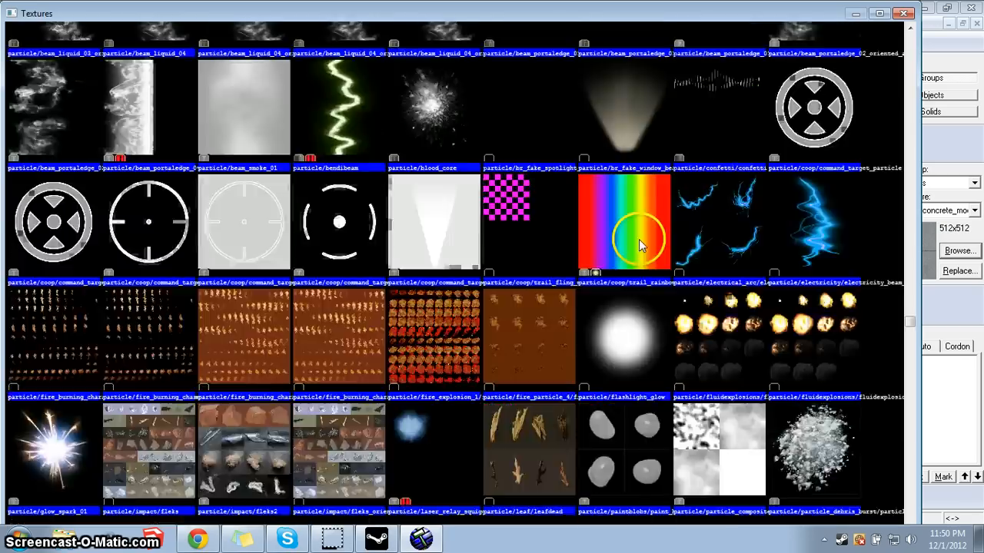
pyautogui.scroll(20, 638, 244)
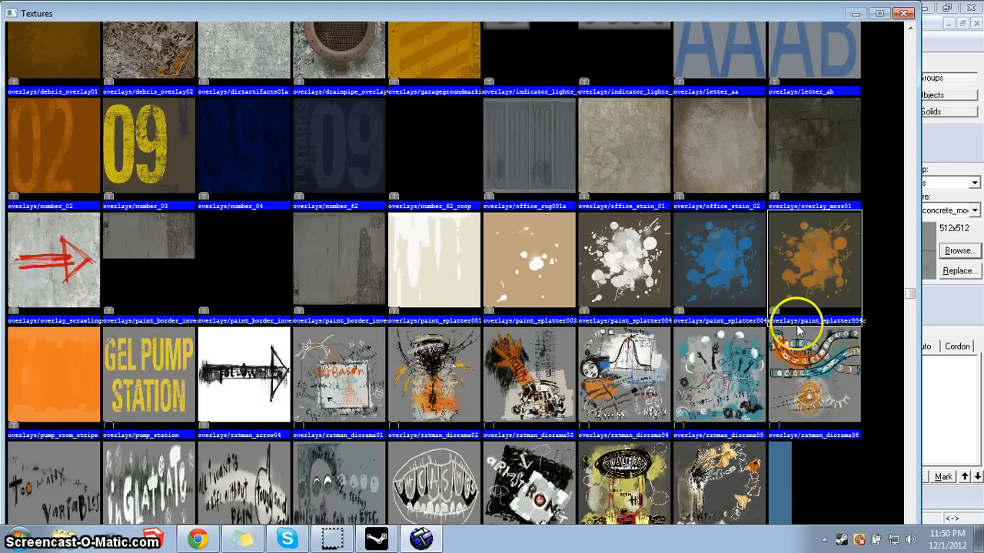
pyautogui.doubleClick(828, 296)
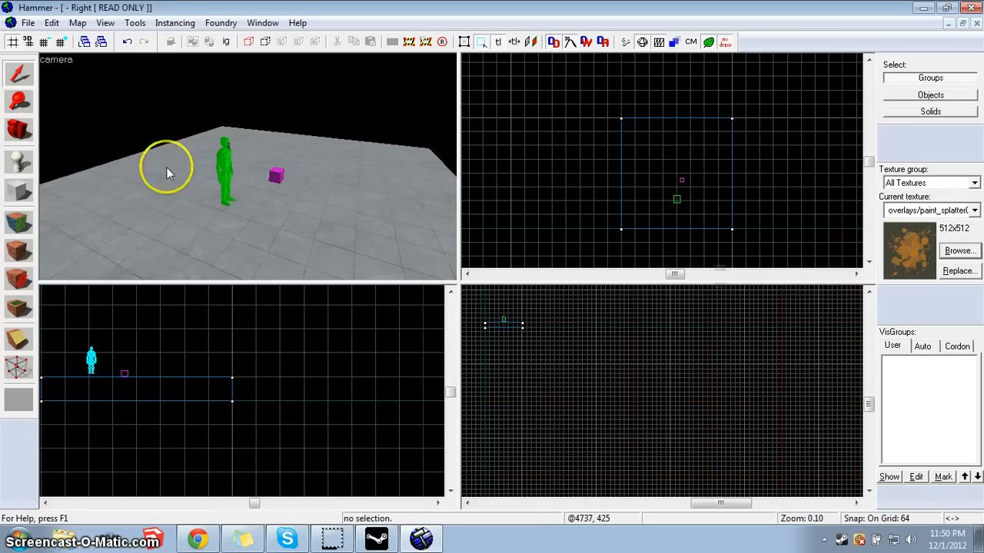
# Step: Apply the orange paint splatter to the block's top face as a decal near the player start, and add an overlay beside it
pyautogui.click(23, 275)
pyautogui.click(197, 220)
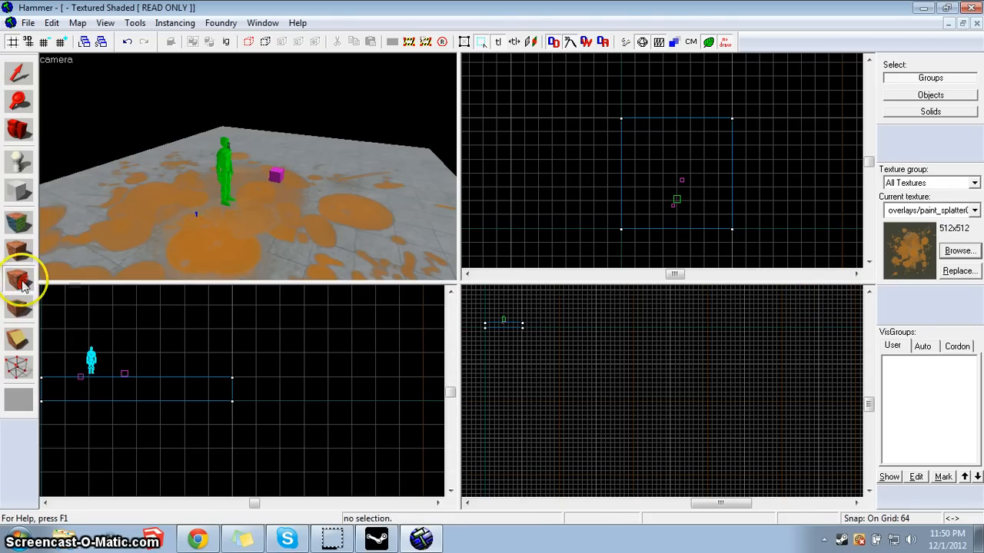
pyautogui.click(23, 316)
pyautogui.click(279, 238)
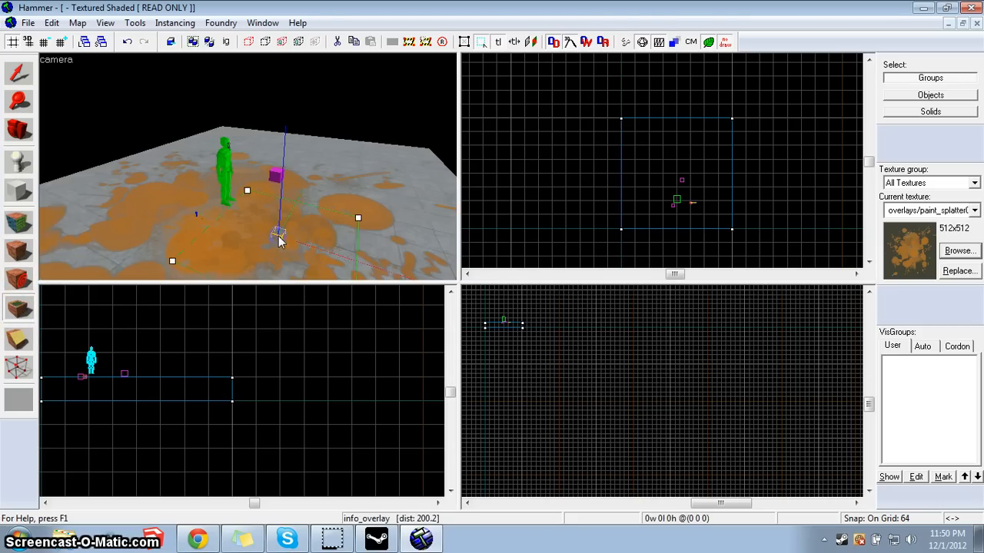
# Step: Select the paint splatter decal on the block, open its infodecal properties to view the texture value, and close the dialog without changes
pyautogui.scroll(-1, 269, 192)
pyautogui.scroll(2, 262, 221)
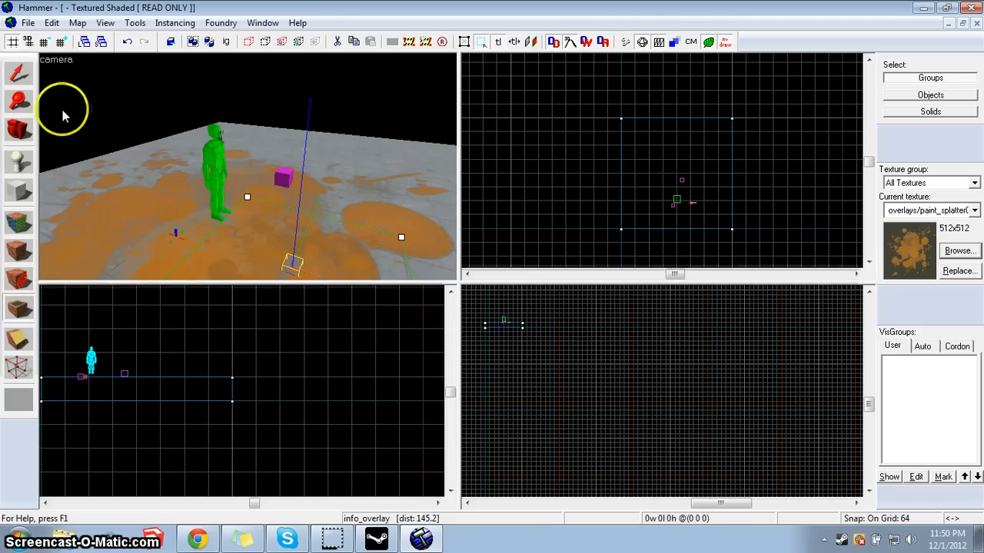
pyautogui.click(20, 130)
pyautogui.scroll(1, 247, 167)
pyautogui.moveTo(220, 136); pyautogui.dragTo(248, 167)
pyautogui.scroll(-1, 248, 167)
pyautogui.click(27, 75)
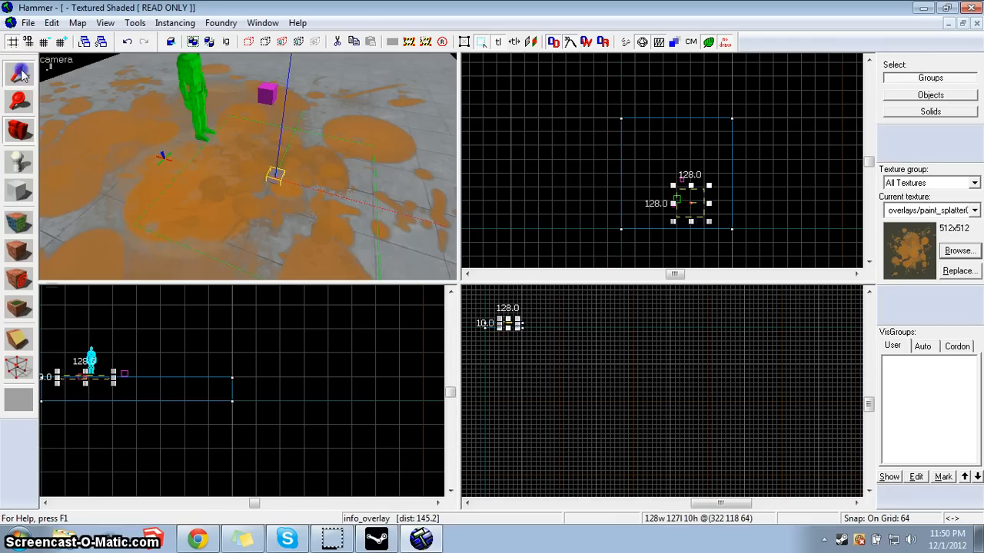
pyautogui.click(162, 156)
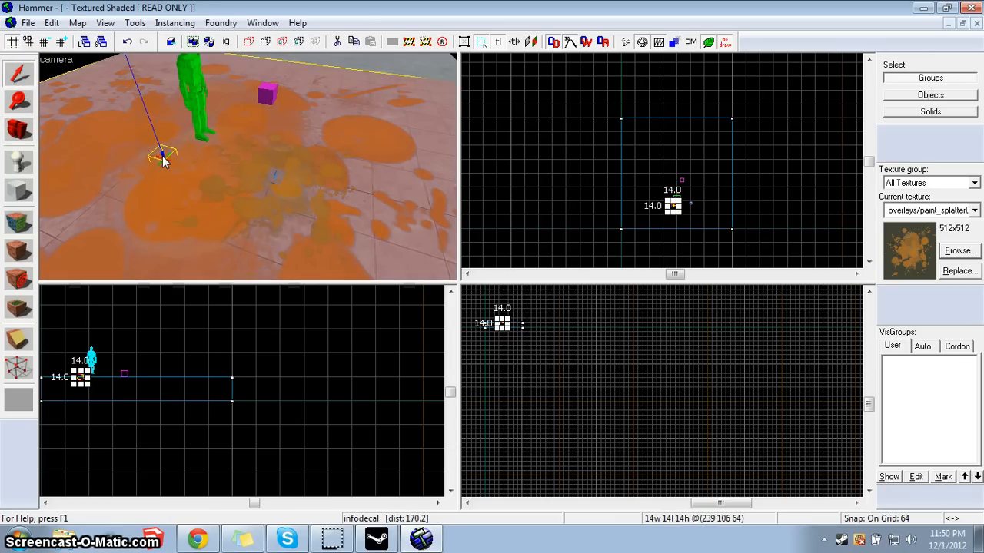
pyautogui.scroll(-2, 235, 148)
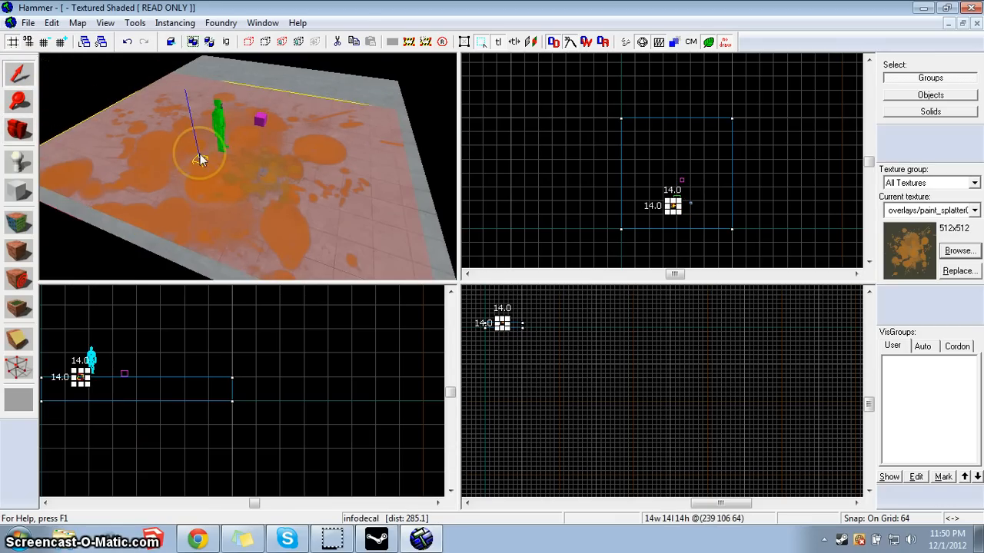
pyautogui.scroll(2, 200, 160)
pyautogui.scroll(1, 200, 160)
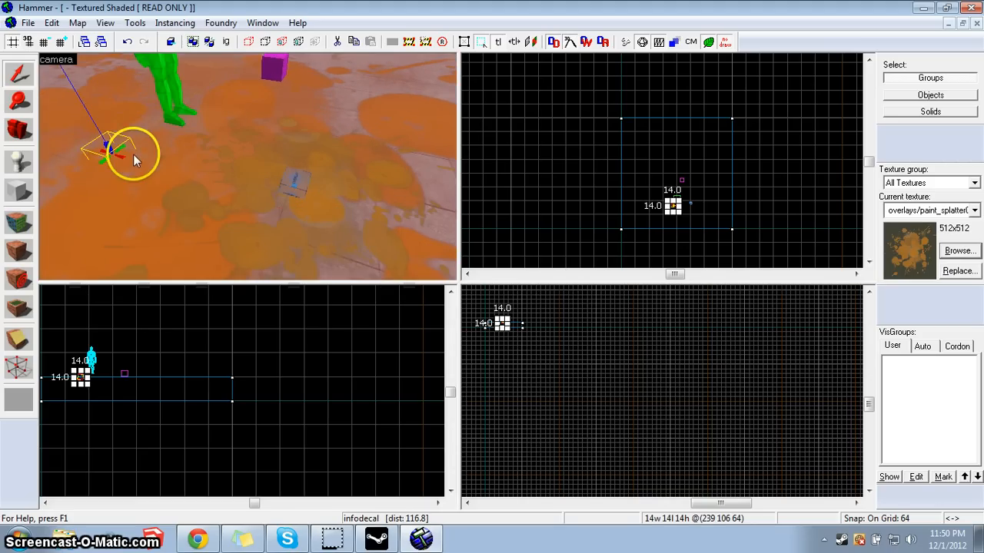
pyautogui.doubleClick(107, 149)
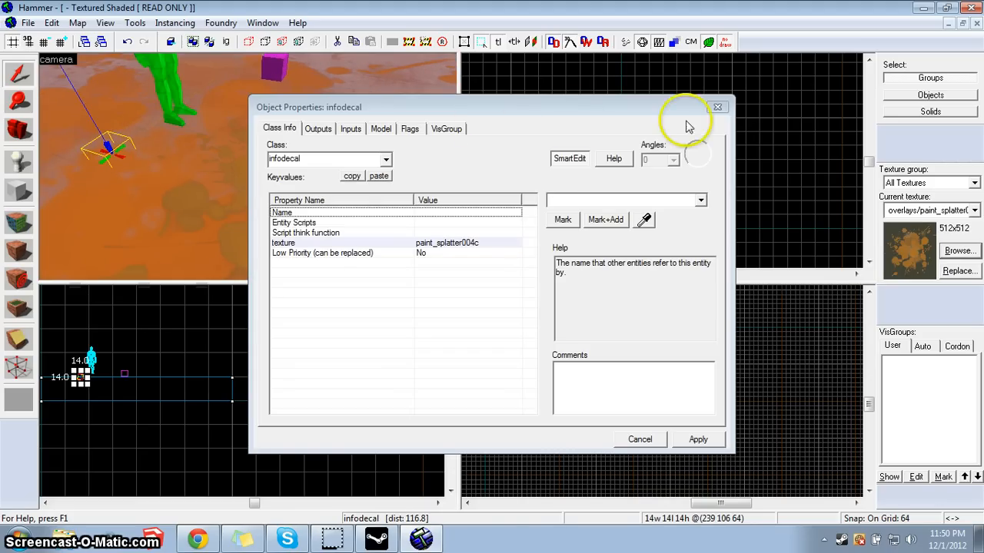
pyautogui.click(459, 245)
pyautogui.click(717, 108)
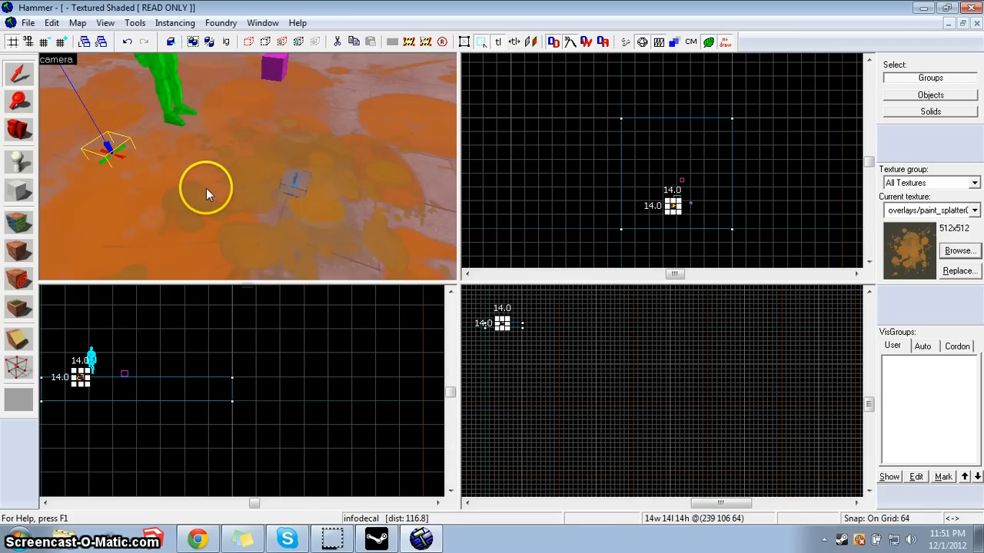
# Step: Open the info_overlay's properties, review its U End and material values beside the camera view, and close the dialog without changes
pyautogui.press('Escape')
pyautogui.doubleClick(301, 180)
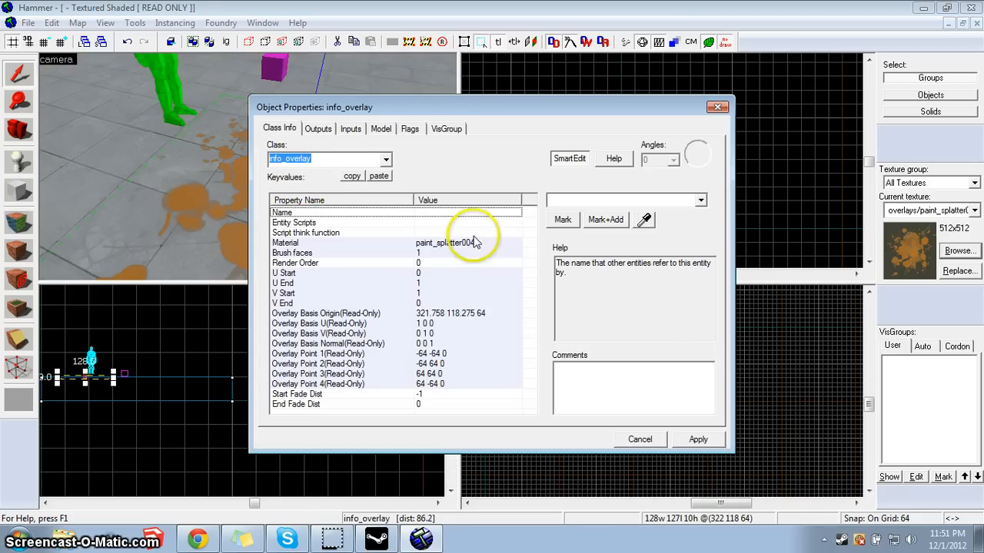
pyautogui.click(443, 282)
pyautogui.moveTo(541, 107); pyautogui.dragTo(681, 92)
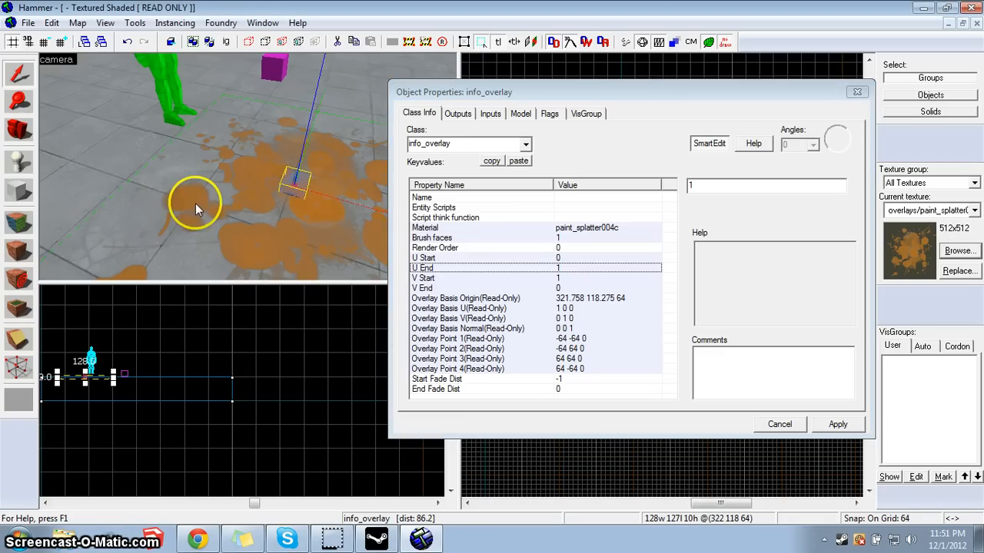
pyautogui.click(517, 228)
pyautogui.click(857, 93)
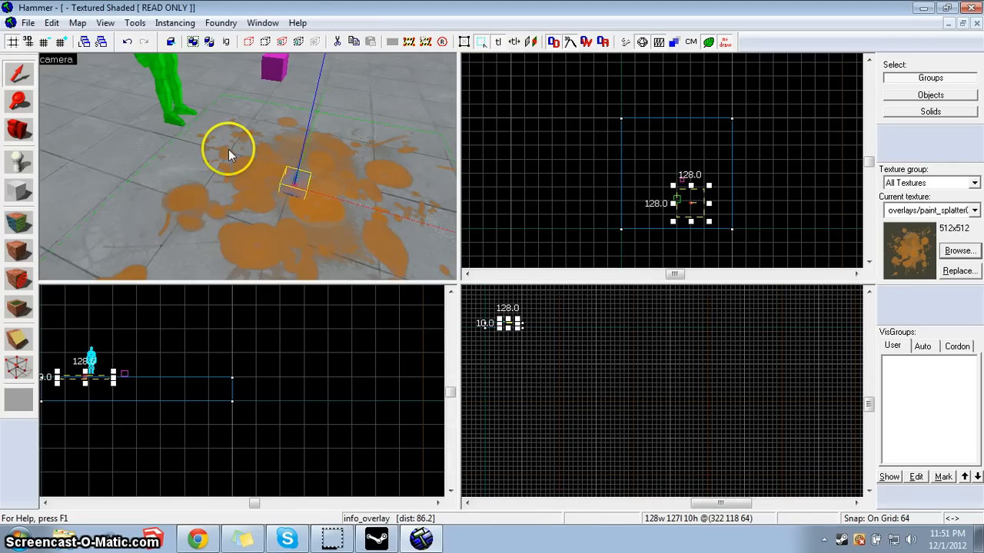
# Step: Delete the paint overlay and decal from the map, and select the 512-unit concrete block
pyautogui.press('Delete')
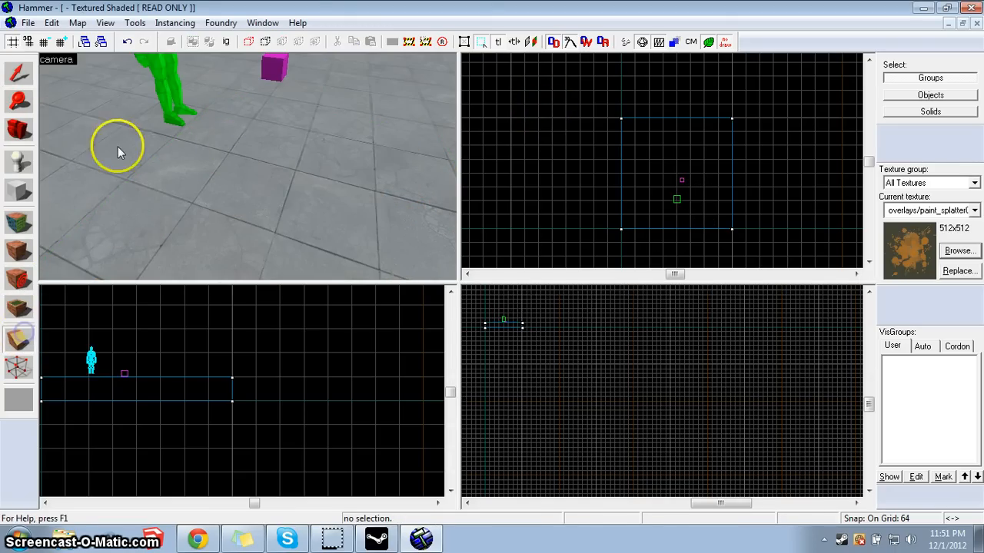
pyautogui.click(19, 73)
pyautogui.click(135, 145)
pyautogui.scroll(-7, 224, 142)
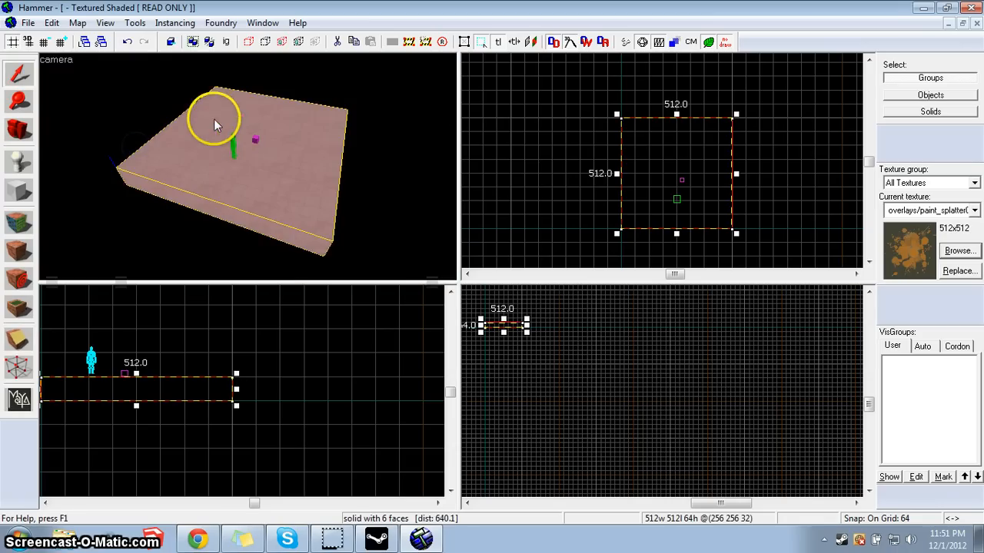
pyautogui.scroll(3, 192, 142)
pyautogui.click(19, 130)
pyautogui.moveTo(129, 131); pyautogui.dragTo(247, 166)
pyautogui.click(19, 73)
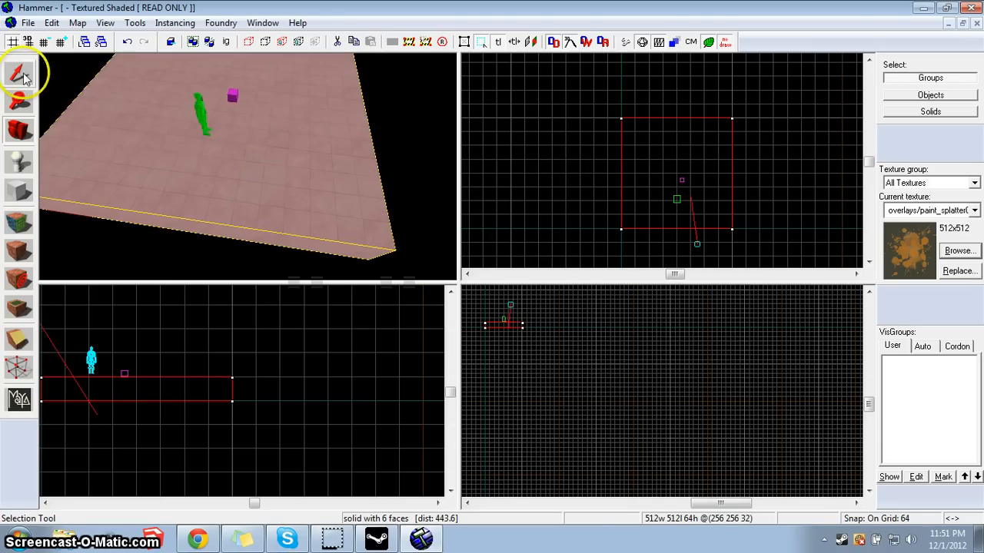
pyautogui.click(186, 166)
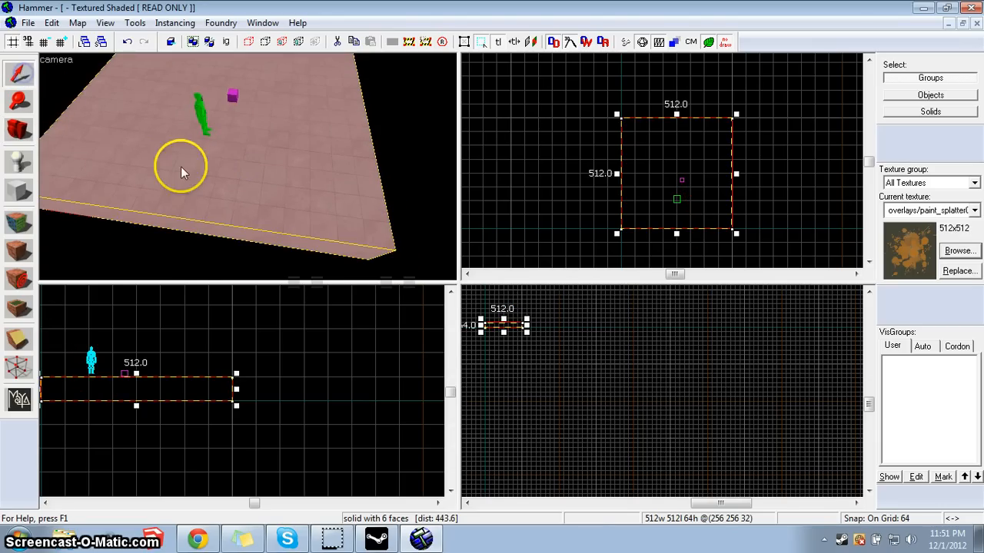
# Step: Clip the block's corner in the top view along a diagonal from (256, 0) to (512, 256), keeping the larger part
pyautogui.click(17, 341)
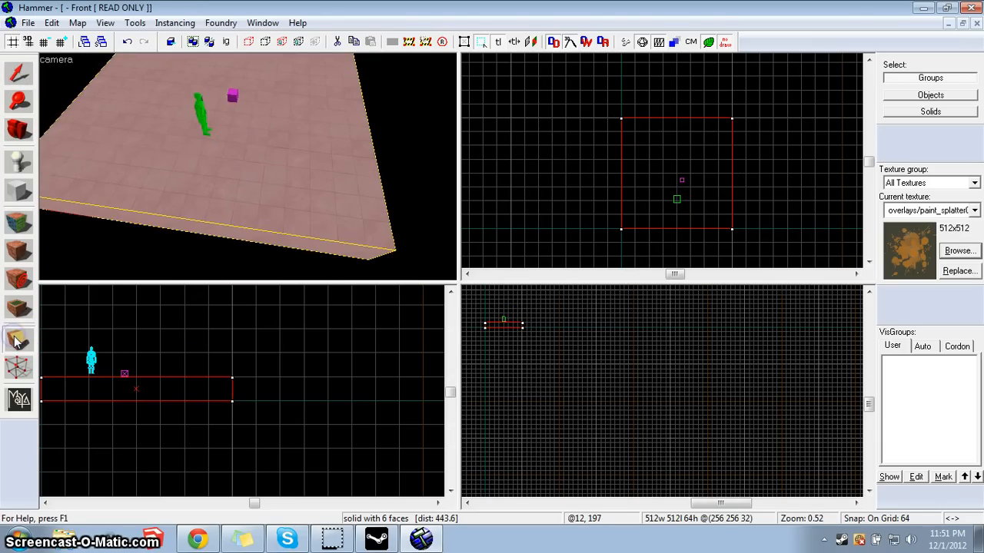
pyautogui.scroll(3, 701, 203)
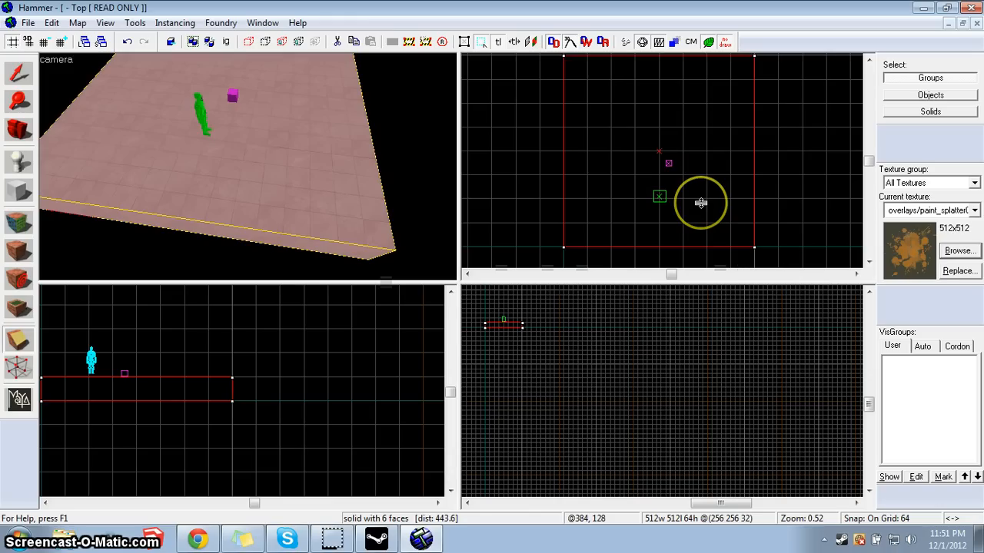
pyautogui.scroll(-1, 700, 203)
pyautogui.scroll(1, 707, 131)
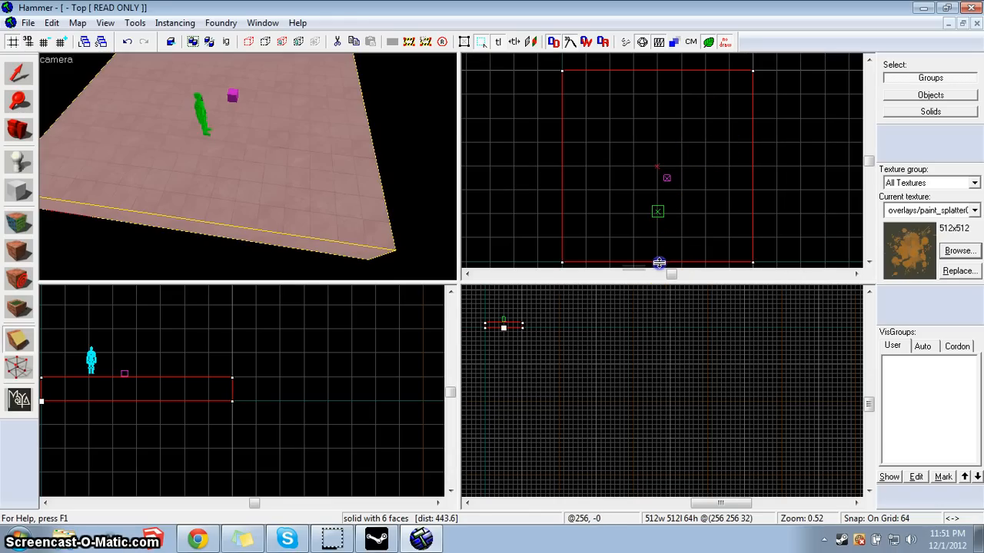
pyautogui.moveTo(658, 263); pyautogui.dragTo(756, 156)
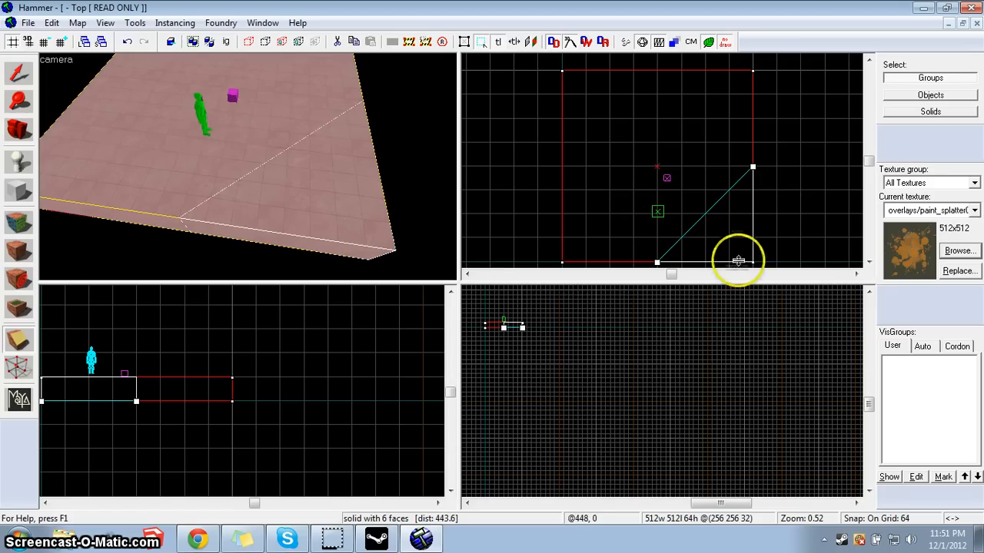
pyautogui.click(17, 339)
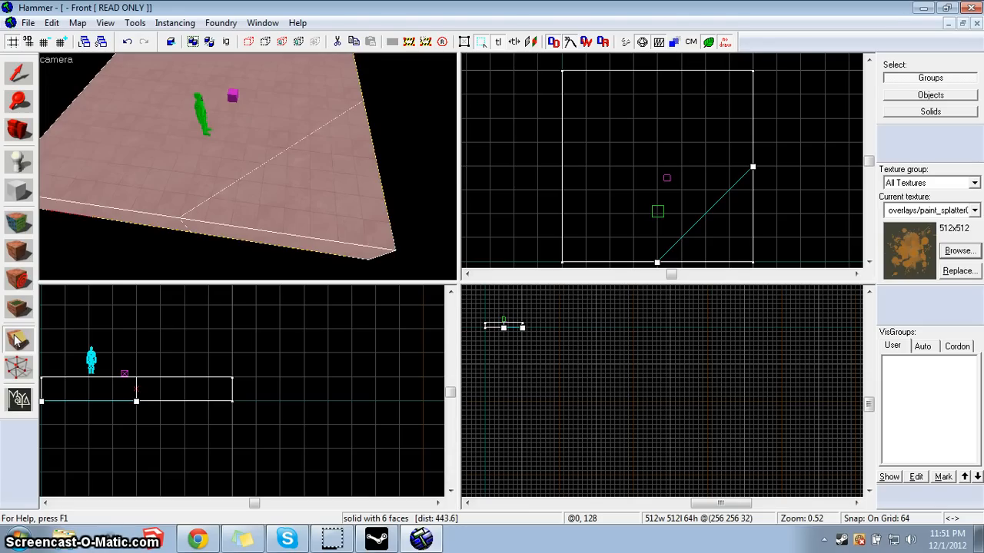
pyautogui.click(17, 339)
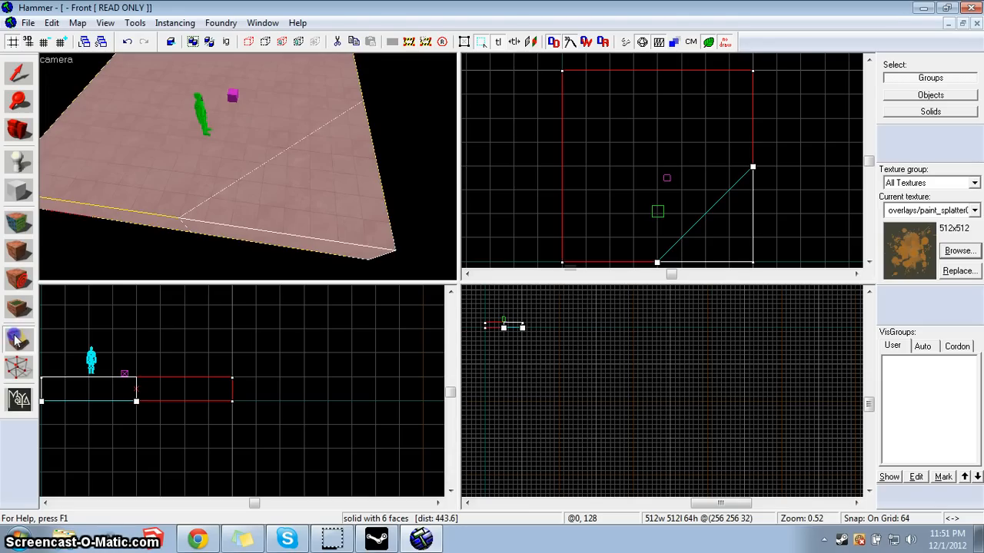
pyautogui.click(17, 339)
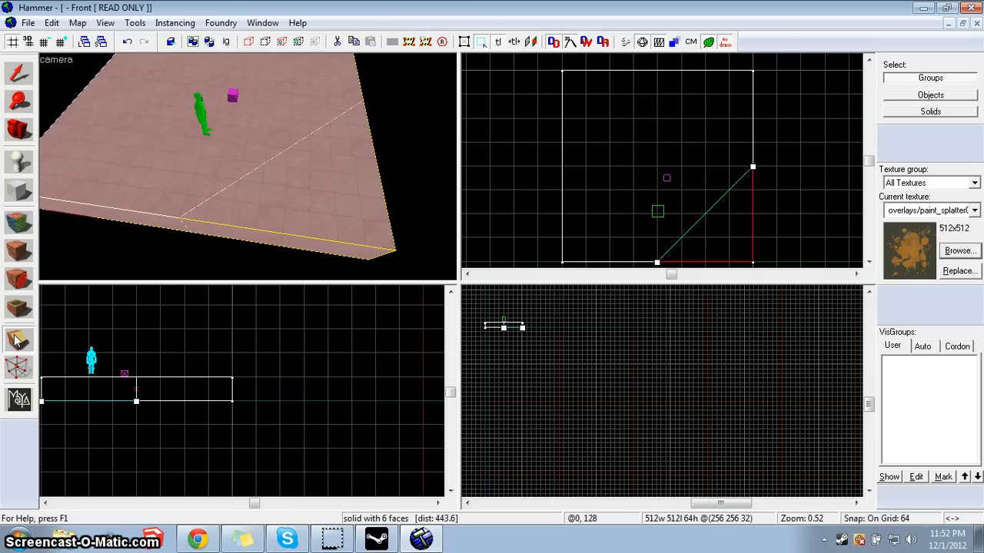
pyautogui.press('Return')
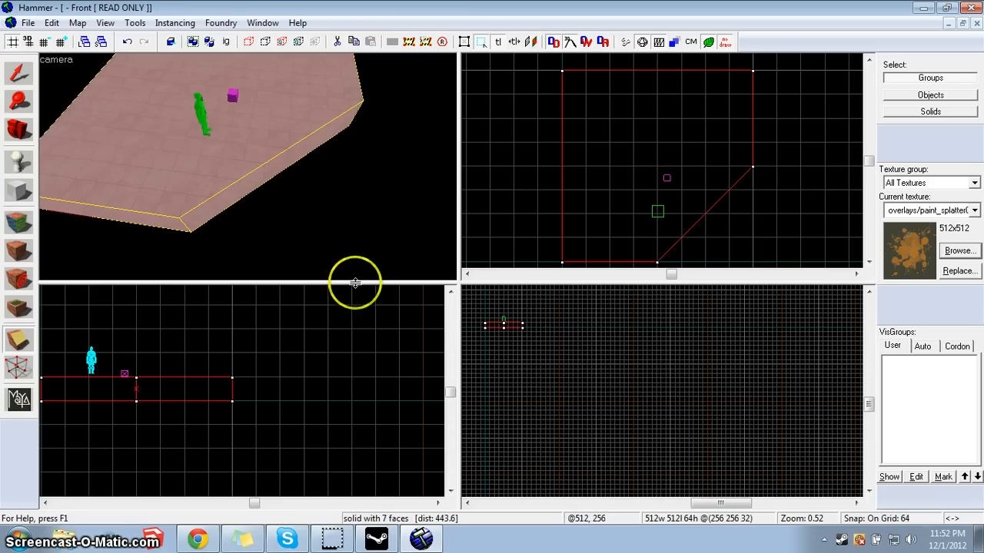
# Step: Clip the other three corners between the side midpoints so the block forms a diamond in the top view, and clear the selection
pyautogui.moveTo(688, 101)
pyautogui.mouseDown()
pyautogui.moveTo(659, 70)
pyautogui.moveTo(582, 129)
pyautogui.mouseUp()
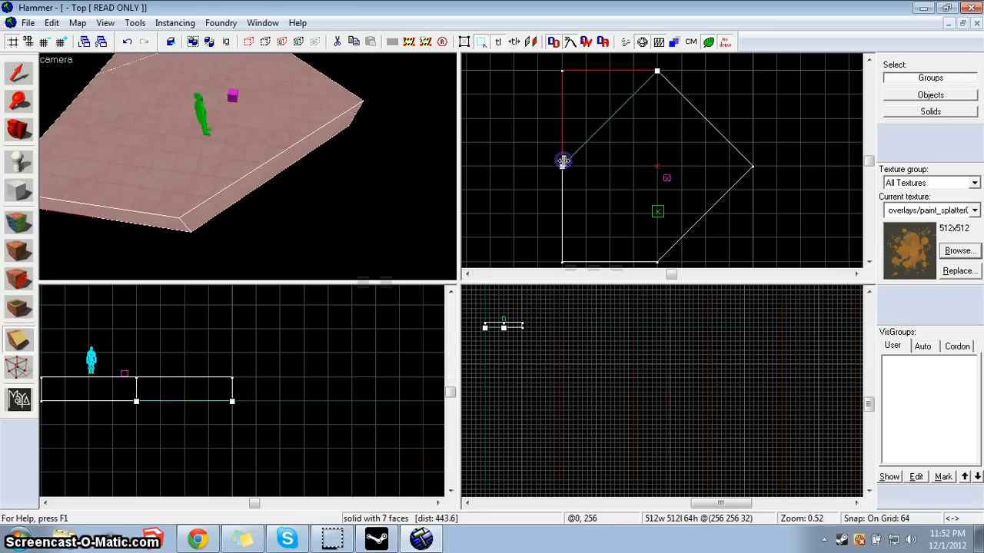
pyautogui.moveTo(562, 164); pyautogui.dragTo(657, 256)
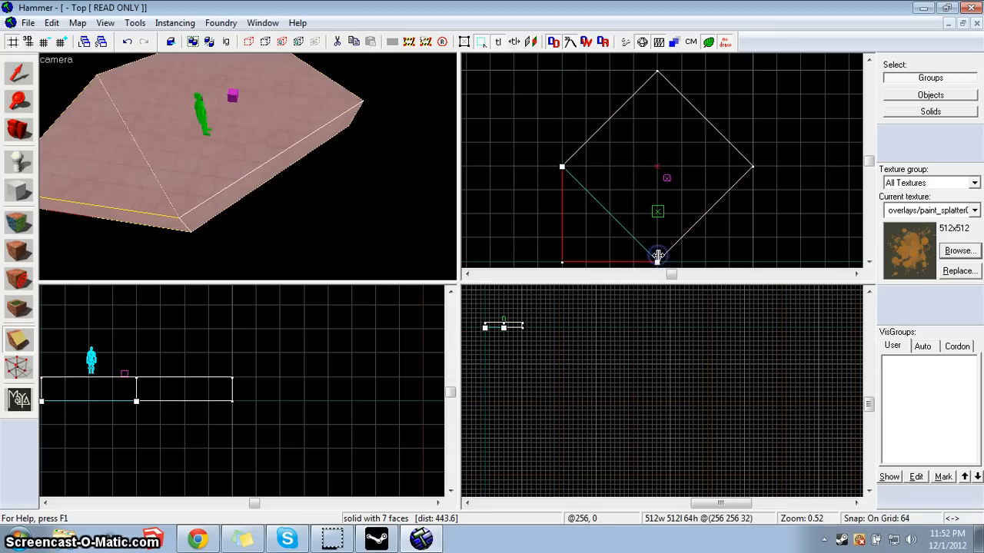
pyautogui.press('Return')
pyautogui.click(17, 75)
pyautogui.click(69, 124)
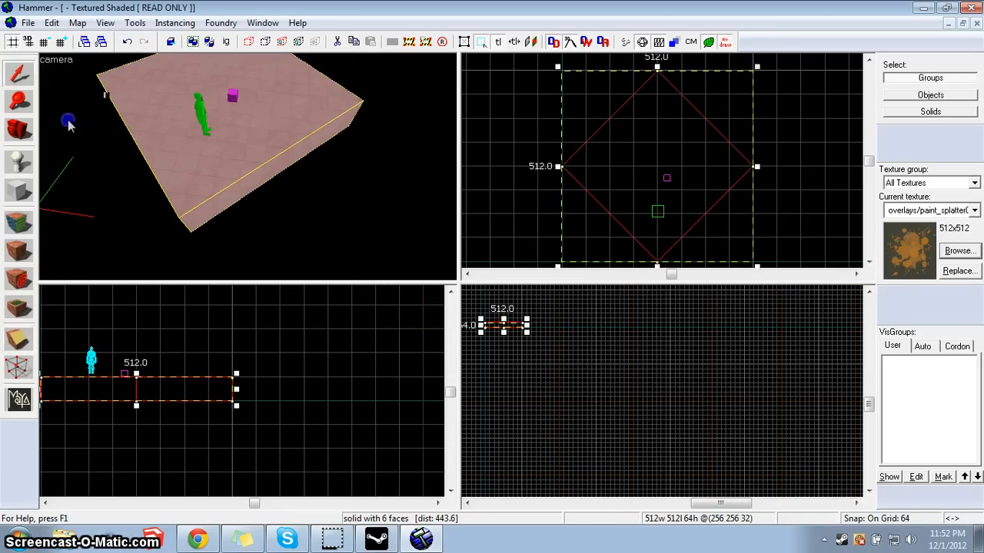
# Step: Start vertex editing on the diamond block and move its lower-left edge outward to the origin in the top view
pyautogui.click(19, 130)
pyautogui.moveTo(245, 165); pyautogui.dragTo(248, 166)
pyautogui.press('w')
pyautogui.press('s')
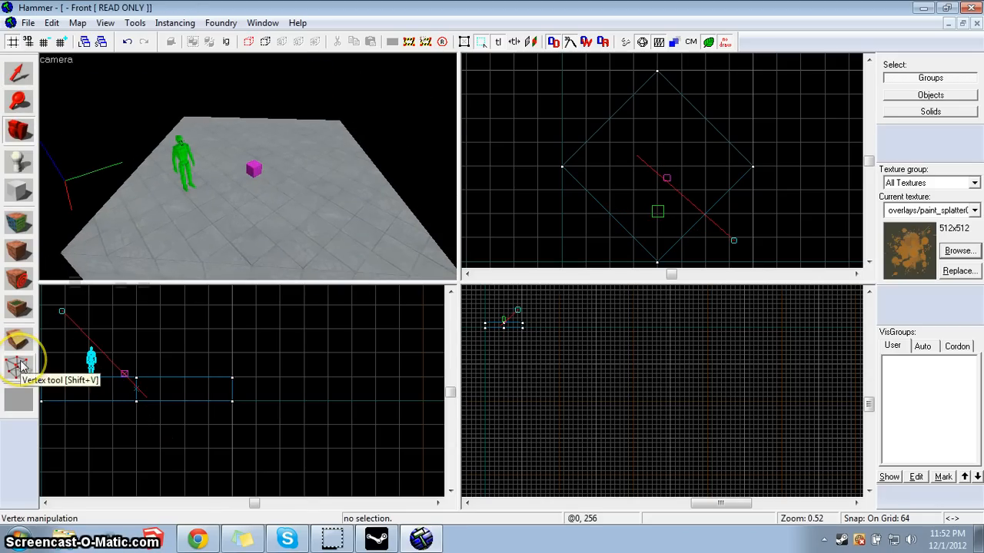
pyautogui.click(17, 75)
pyautogui.click(106, 216)
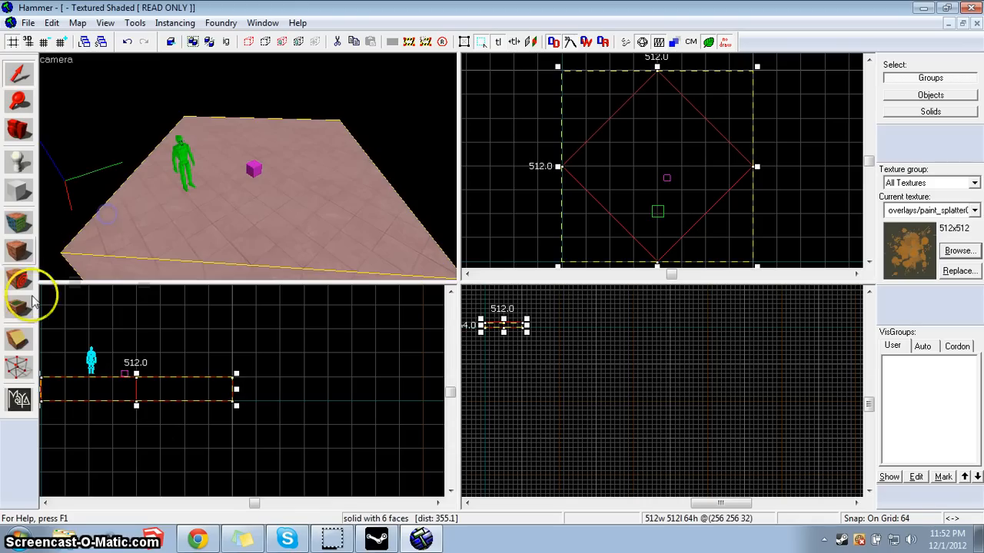
pyautogui.click(19, 368)
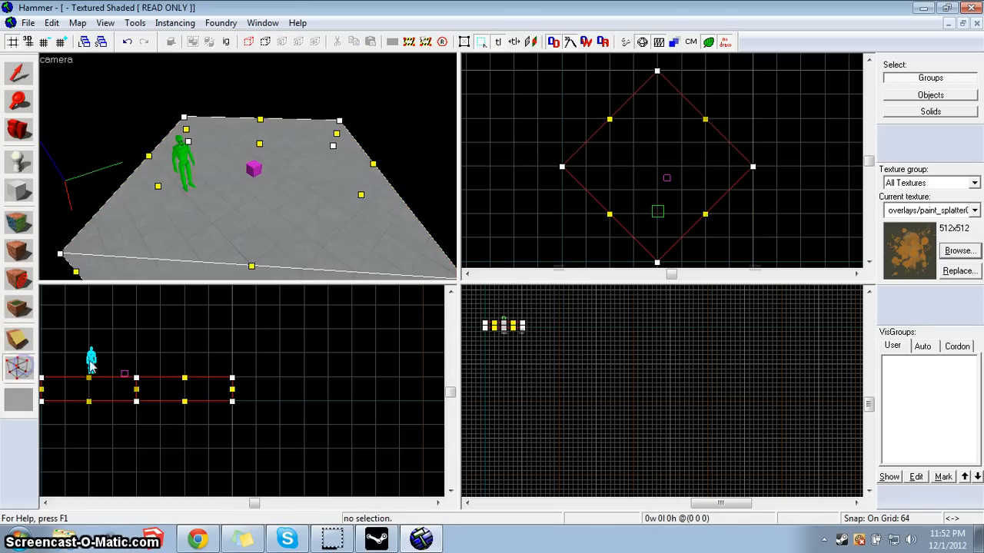
pyautogui.scroll(-1, 657, 245)
pyautogui.scroll(4, 657, 244)
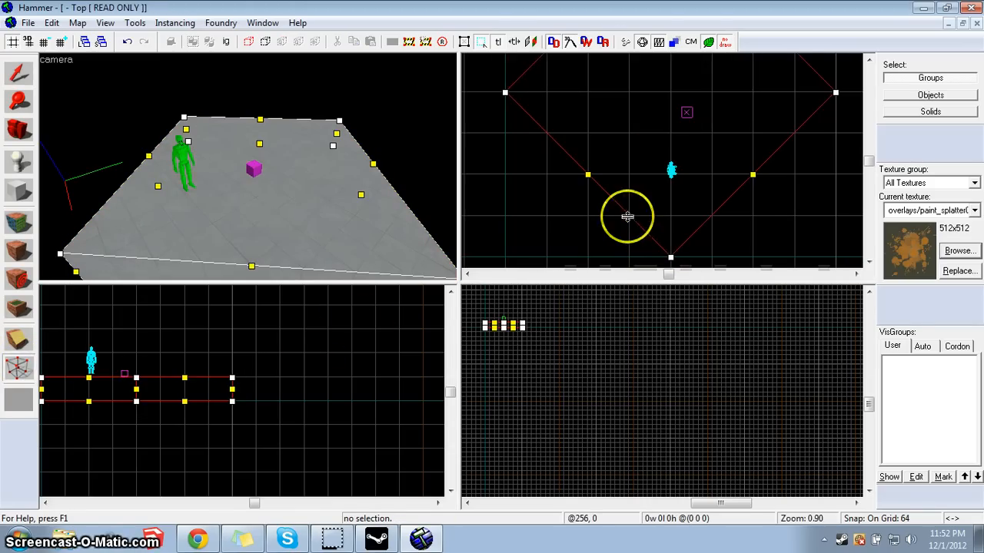
pyautogui.moveTo(586, 172); pyautogui.dragTo(532, 243)
pyautogui.scroll(-1, 586, 175)
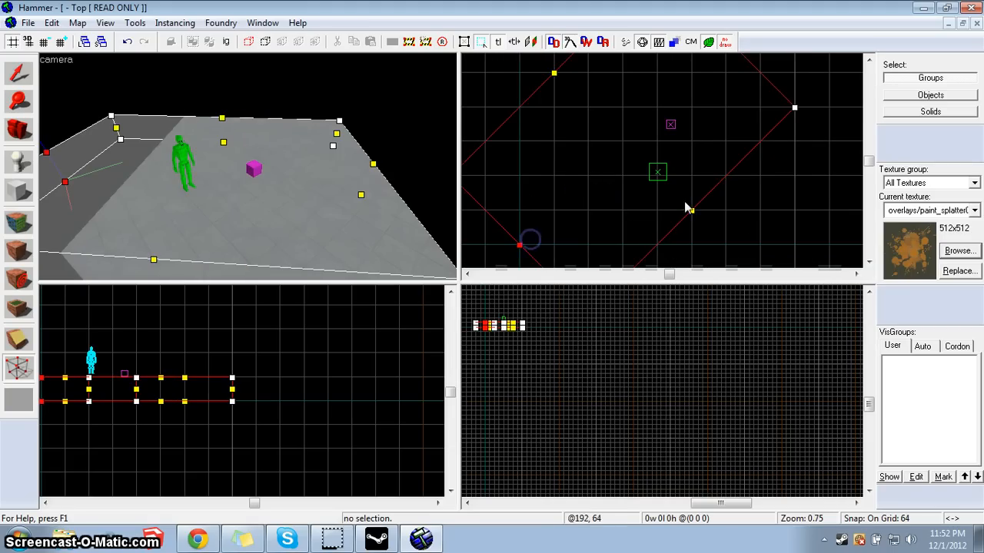
# Step: Reshape the block in the top view by moving its lower-right edge outward, its upper-right edge upward and its left edge inward
pyautogui.scroll(-4, 686, 208)
pyautogui.moveTo(682, 205); pyautogui.dragTo(795, 237)
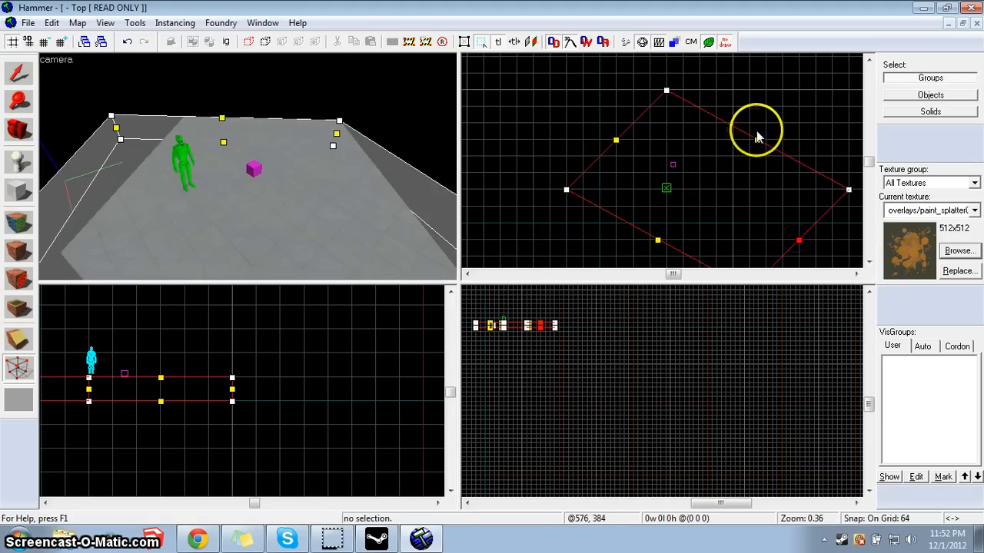
pyautogui.moveTo(757, 139); pyautogui.dragTo(750, 88)
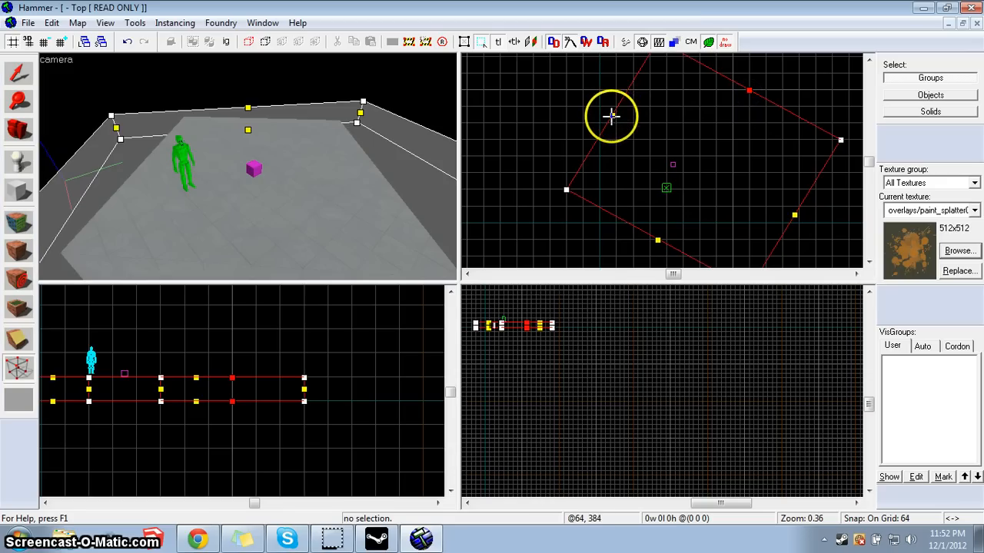
pyautogui.moveTo(611, 116); pyautogui.dragTo(646, 159)
pyautogui.click(684, 311)
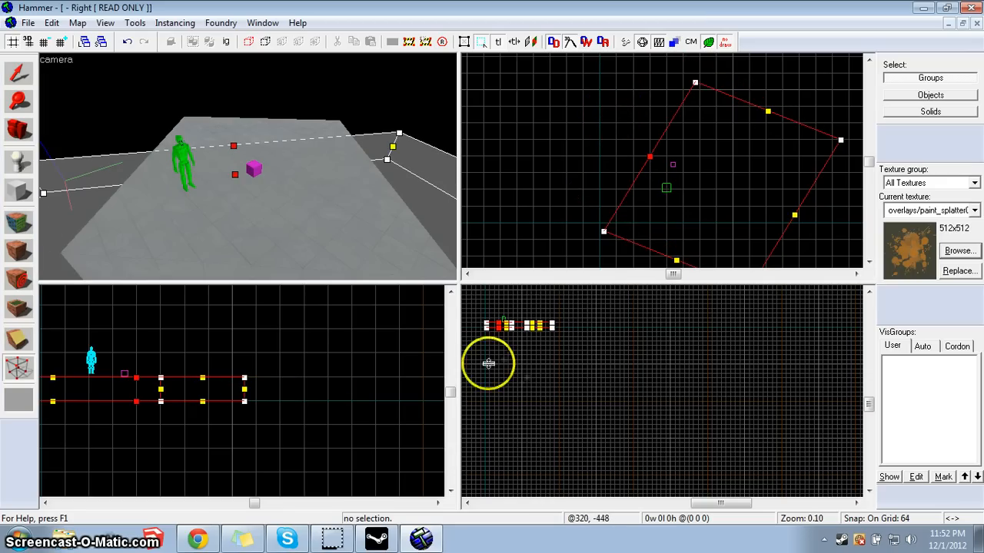
# Step: Raise one of the block's upper edges by 64 units in the front view and lower a bottom vertex by 64 units
pyautogui.click(225, 388)
pyautogui.moveTo(202, 377); pyautogui.dragTo(200, 350)
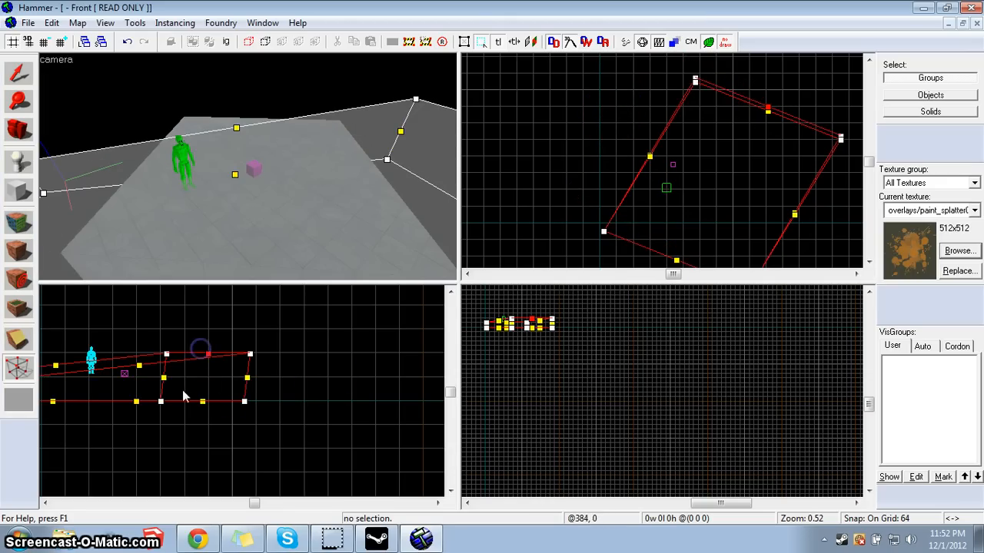
pyautogui.moveTo(160, 400); pyautogui.dragTo(160, 425)
pyautogui.click(56, 154)
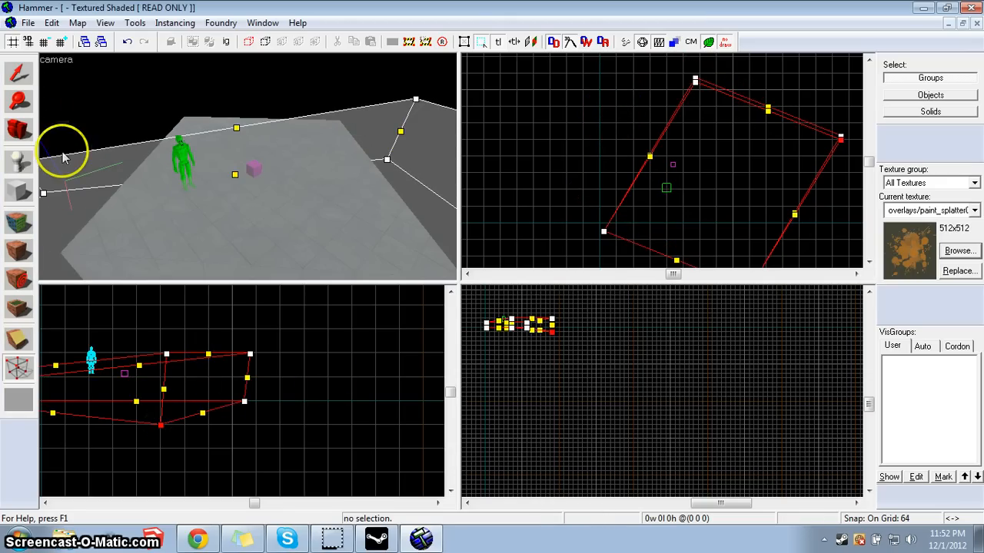
# Step: Finish vertex editing, clear the selection and view the reshaped block from farther away in the 3D view
pyautogui.click(13, 76)
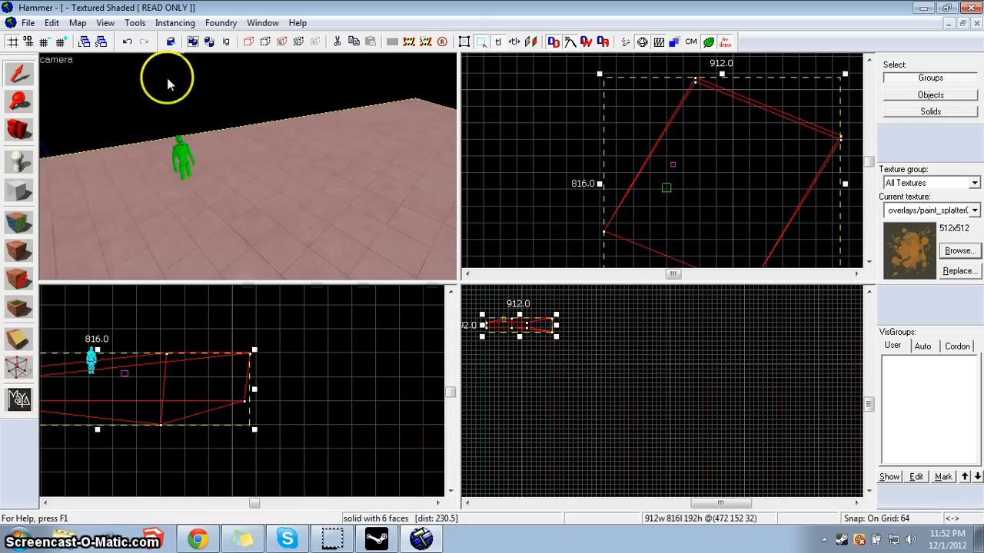
pyautogui.click(167, 78)
pyautogui.scroll(-5, 192, 70)
pyautogui.scroll(-2, 212, 181)
pyautogui.scroll(2, 212, 180)
# Step: Bring the 3D camera closer to the player start with the Camera tool, and return to the Selection tool with nothing selected
pyautogui.click(19, 130)
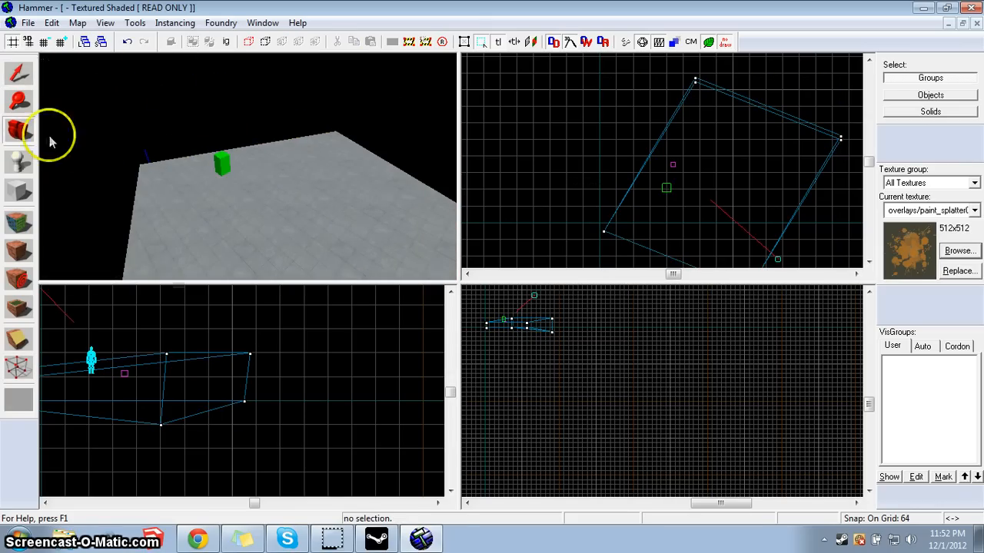
pyautogui.moveTo(222, 163); pyautogui.dragTo(248, 164)
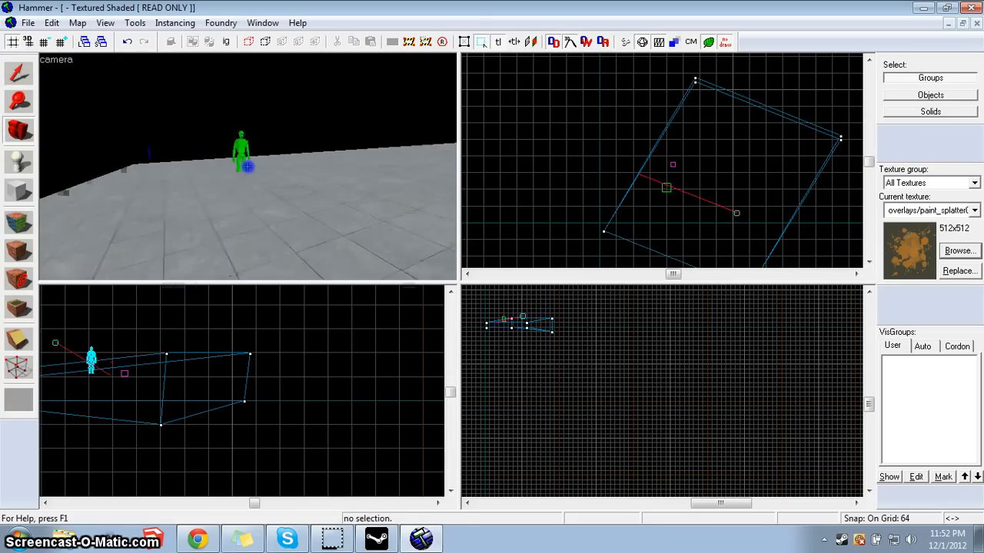
pyautogui.click(17, 69)
pyautogui.click(68, 359)
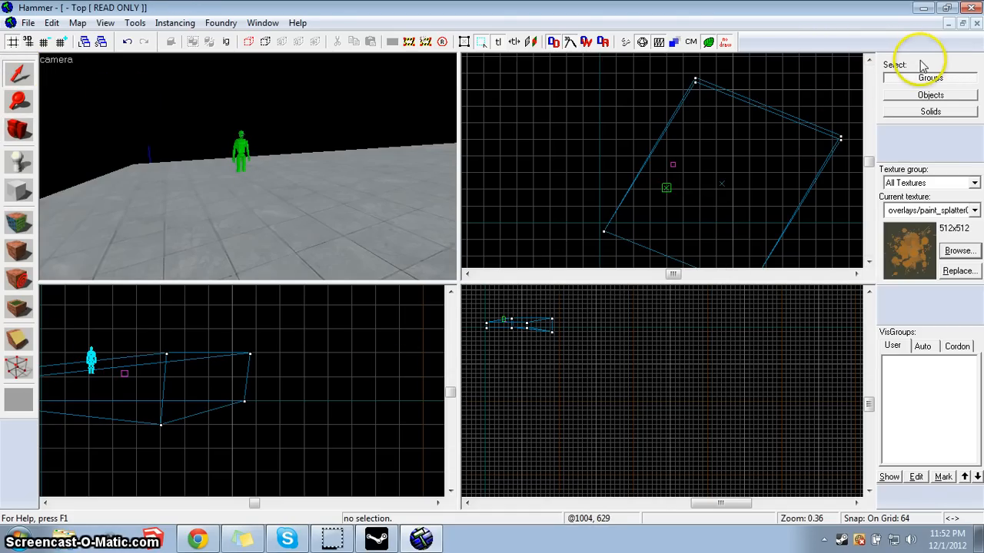
# Step: Examine the Objects and Groups selection modes, restoring Groups, and look through the Auto and Cordon VisGroups
pyautogui.click(922, 95)
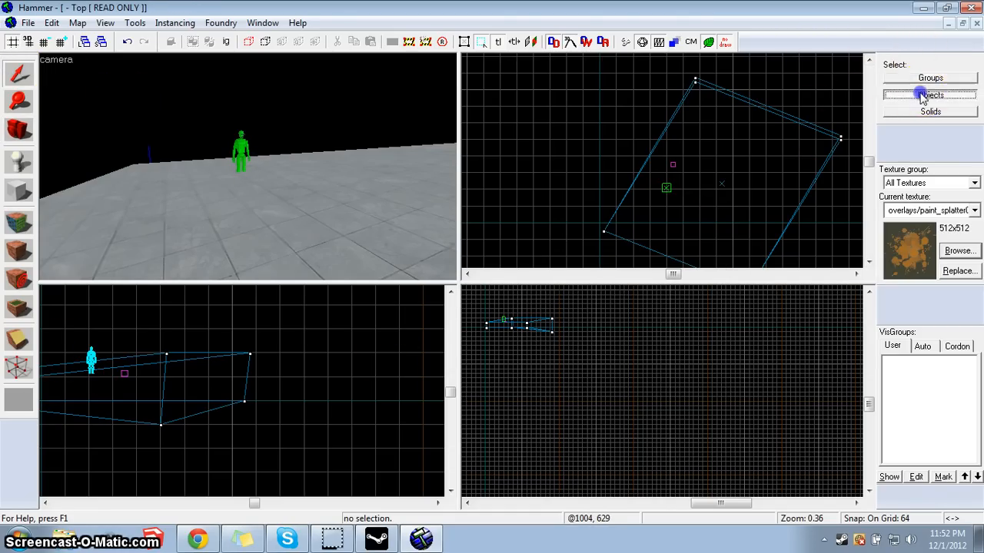
pyautogui.click(924, 80)
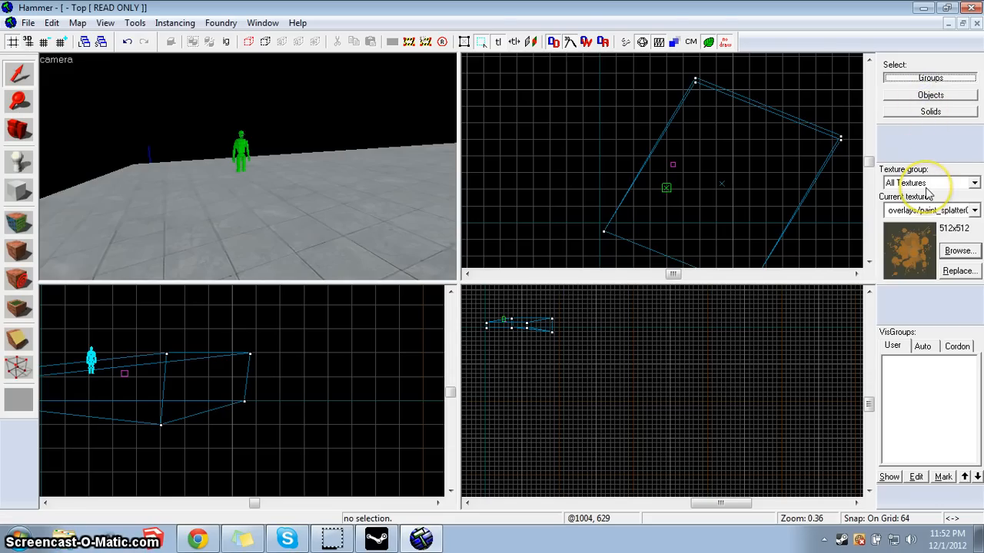
pyautogui.click(924, 348)
pyautogui.click(953, 347)
pyautogui.click(923, 347)
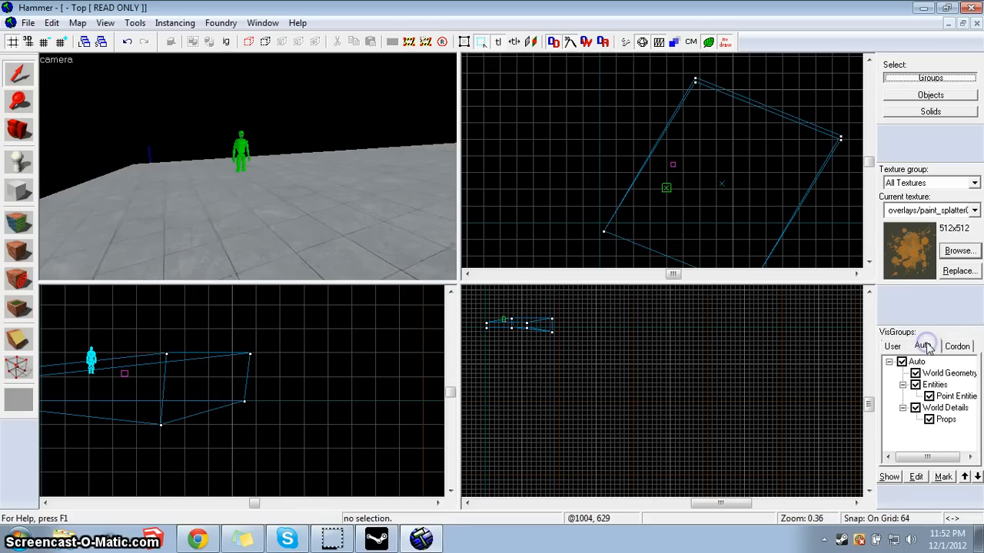
pyautogui.click(909, 347)
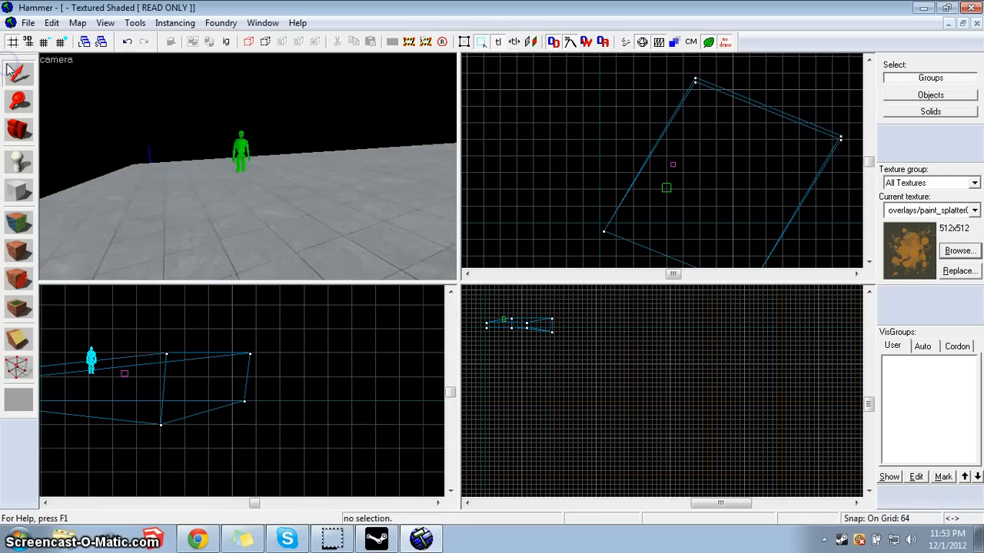
# Step: Select the player start entity in the 3D view
pyautogui.click(235, 137)
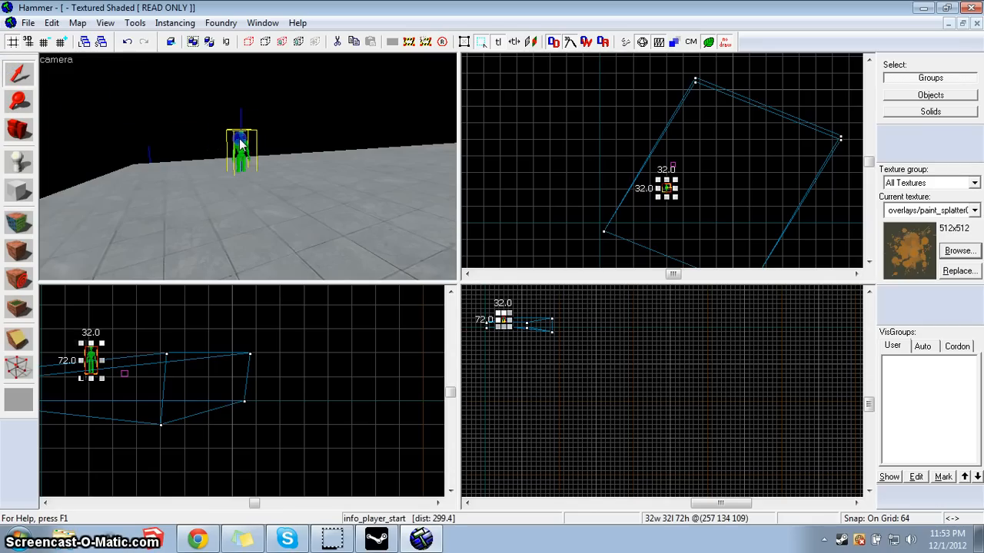